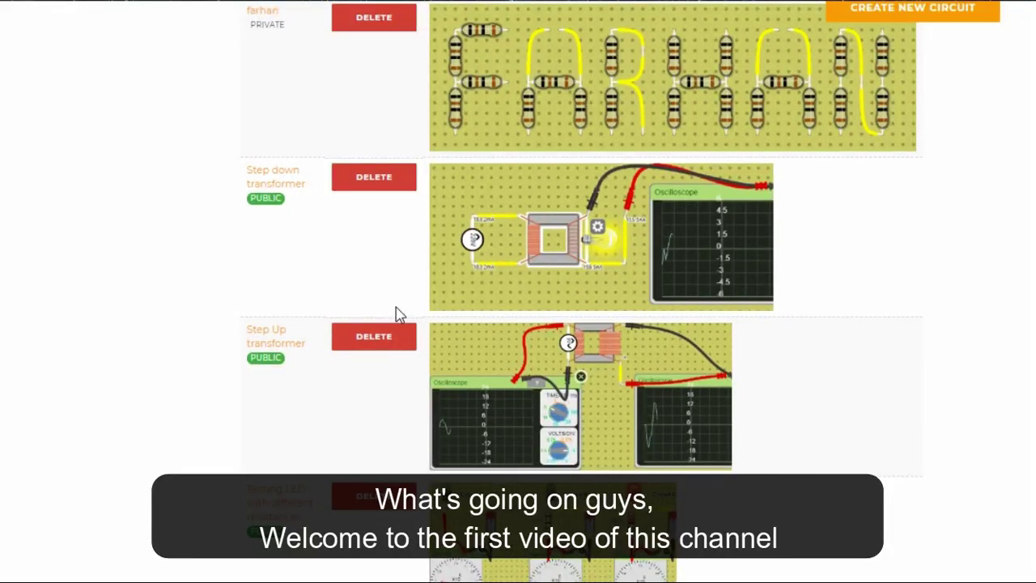
Return to the top of Listing Experiments and open the circuit lab
{"action": "left_click", "coordinate": [800, 266]}
{"action": "scroll", "coordinate": [802, 270], "scroll_direction": "up", "scroll_amount": 3}
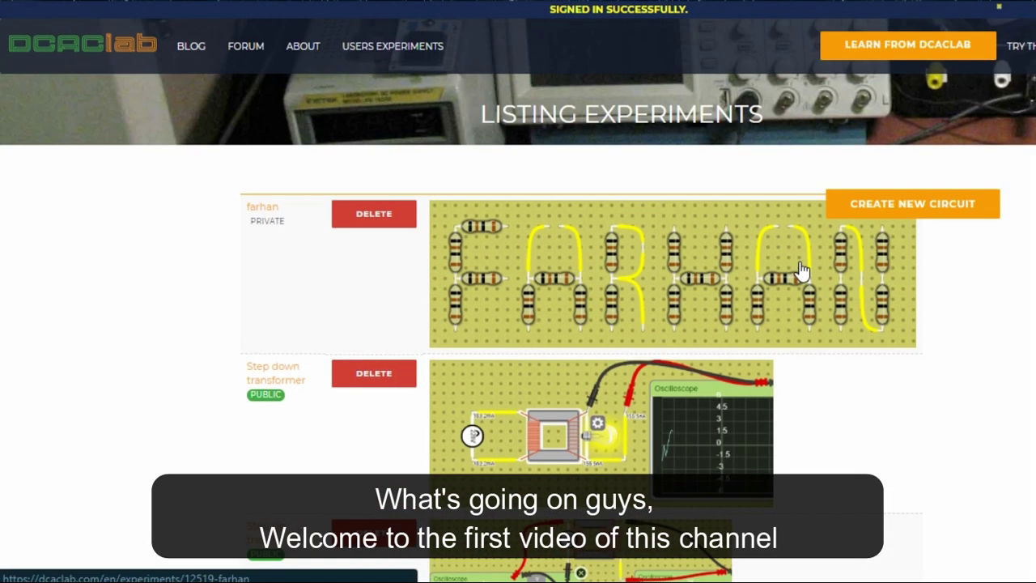
{"action": "left_click", "coordinate": [1022, 47]}
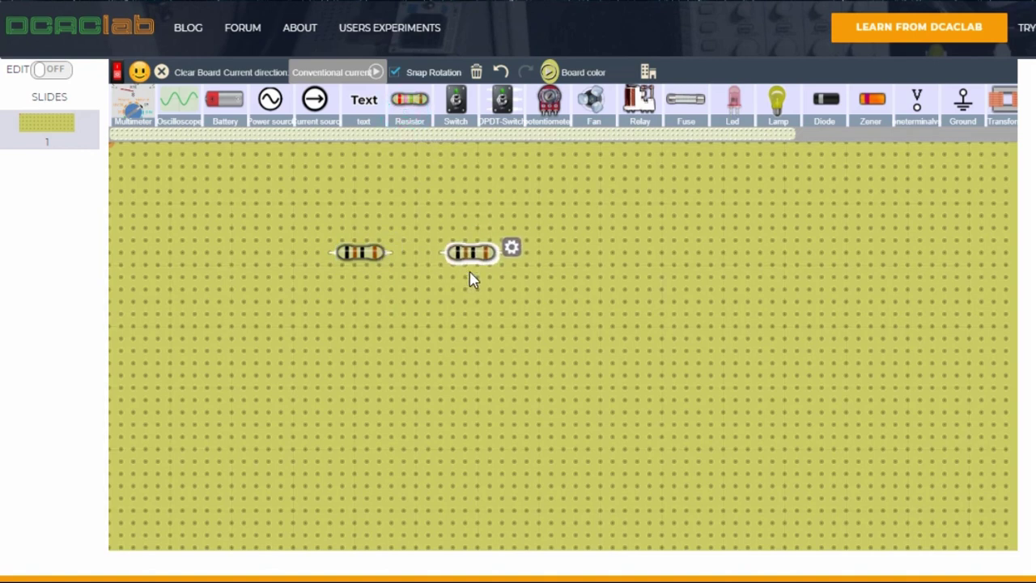
Place two more resistors below the first pair and wire the left and right pairs together
{"action": "mouse_move", "coordinate": [410, 115]}
{"action": "left_mouse_down"}
{"action": "mouse_move", "coordinate": [416, 240]}
{"action": "mouse_move", "coordinate": [372, 331]}
{"action": "mouse_move", "coordinate": [354, 342]}
{"action": "mouse_move", "coordinate": [388, 340]}
{"action": "left_mouse_up"}
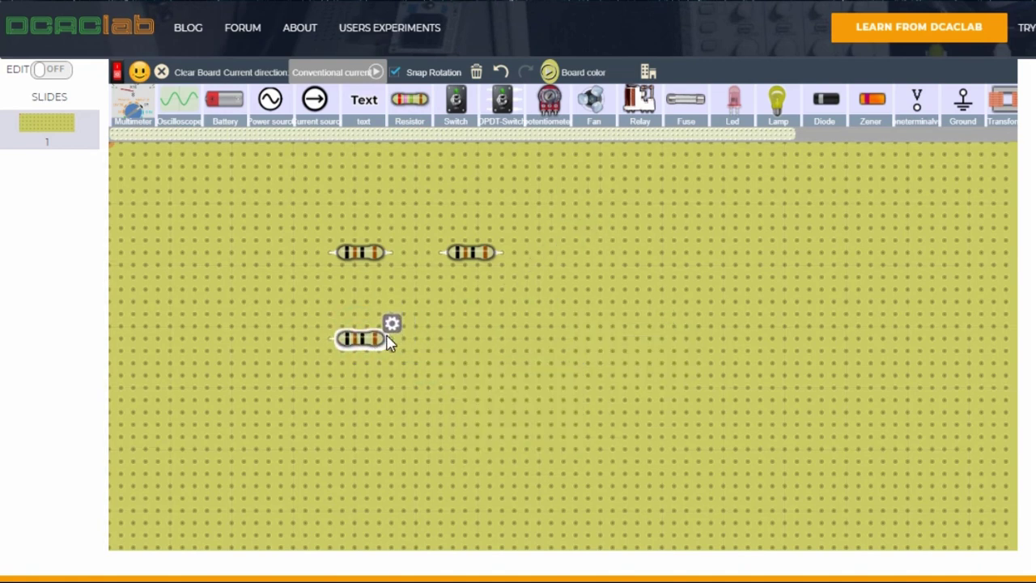
{"action": "mouse_move", "coordinate": [416, 114]}
{"action": "left_mouse_down"}
{"action": "mouse_move", "coordinate": [477, 340]}
{"action": "mouse_move", "coordinate": [462, 361]}
{"action": "left_mouse_up"}
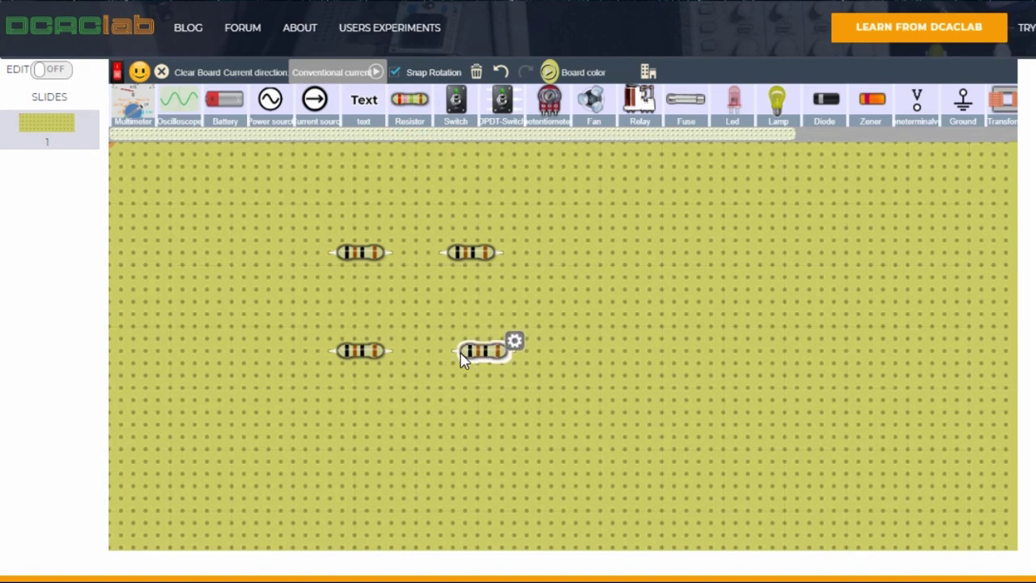
{"action": "left_click", "coordinate": [530, 338]}
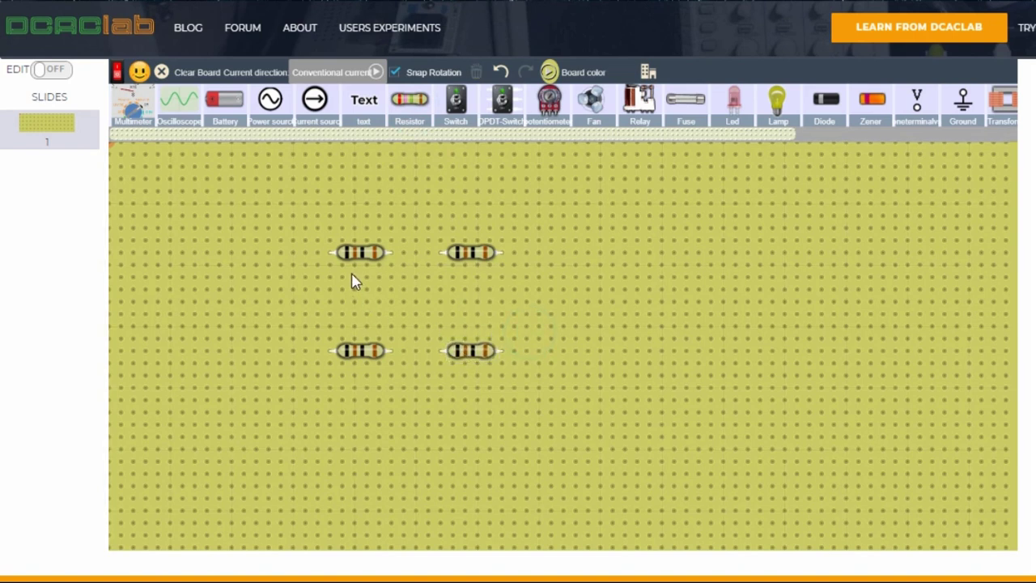
{"action": "left_click_drag", "start_coordinate": [331, 254], "coordinate": [331, 350]}
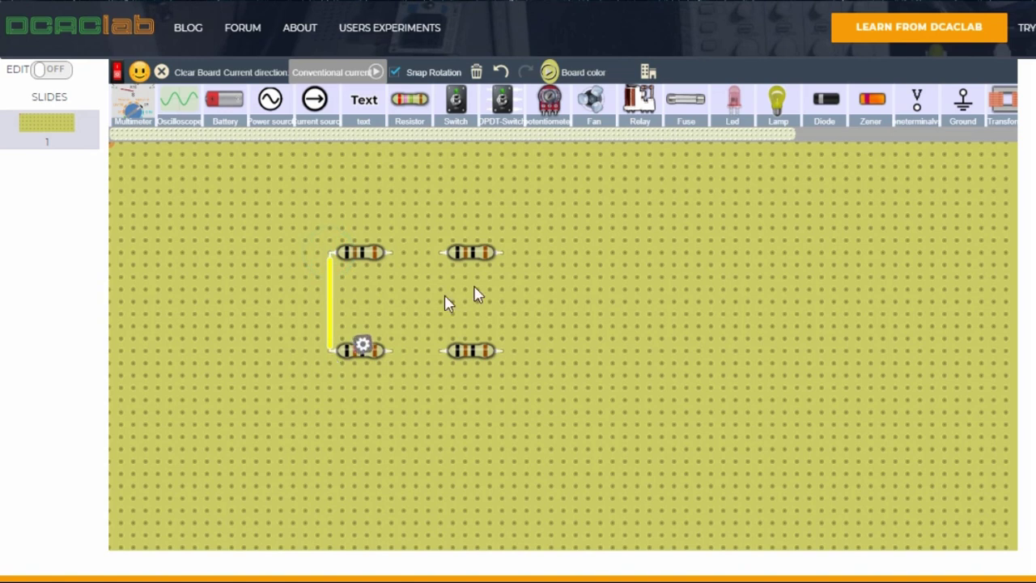
{"action": "left_click_drag", "start_coordinate": [502, 252], "coordinate": [507, 354]}
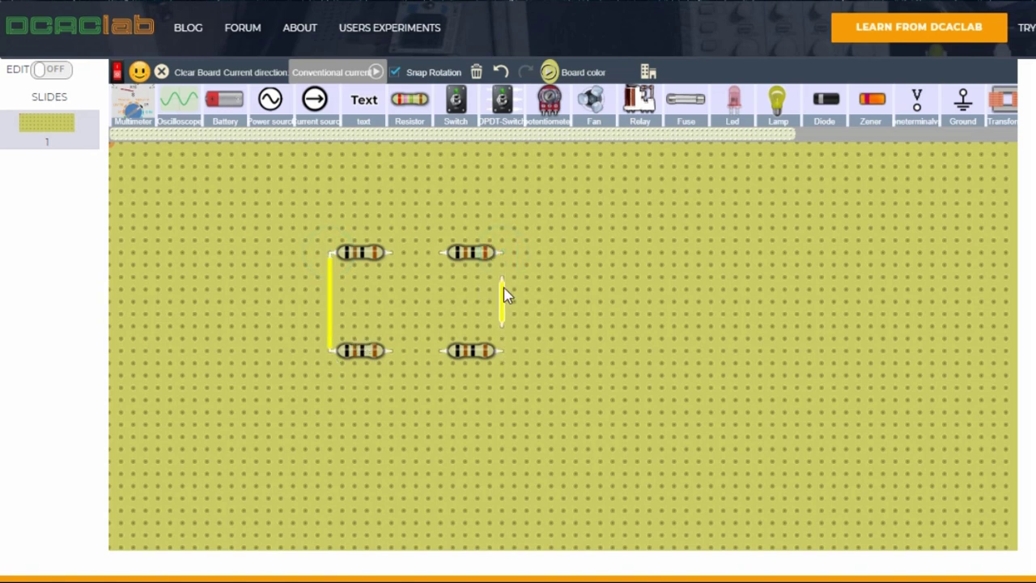
{"action": "mouse_move", "coordinate": [503, 295]}
{"action": "left_mouse_down"}
{"action": "mouse_move", "coordinate": [503, 280]}
{"action": "mouse_move", "coordinate": [502, 354]}
{"action": "left_mouse_up"}
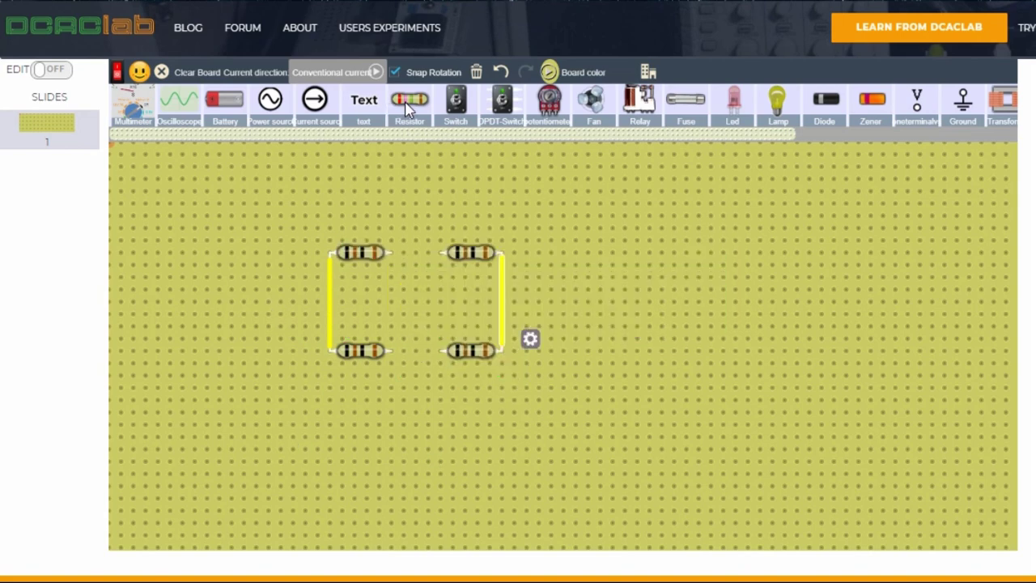
Add a horizontal 1.5 V battery below the resistors with wires running from both terminals
{"action": "left_click_drag", "start_coordinate": [229, 124], "coordinate": [410, 458]}
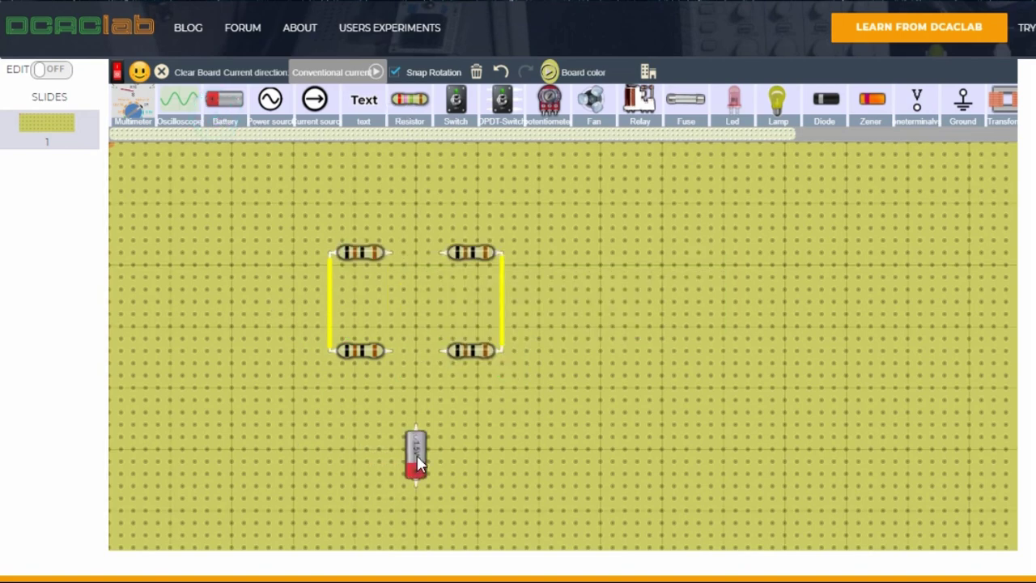
{"action": "left_click", "coordinate": [410, 458]}
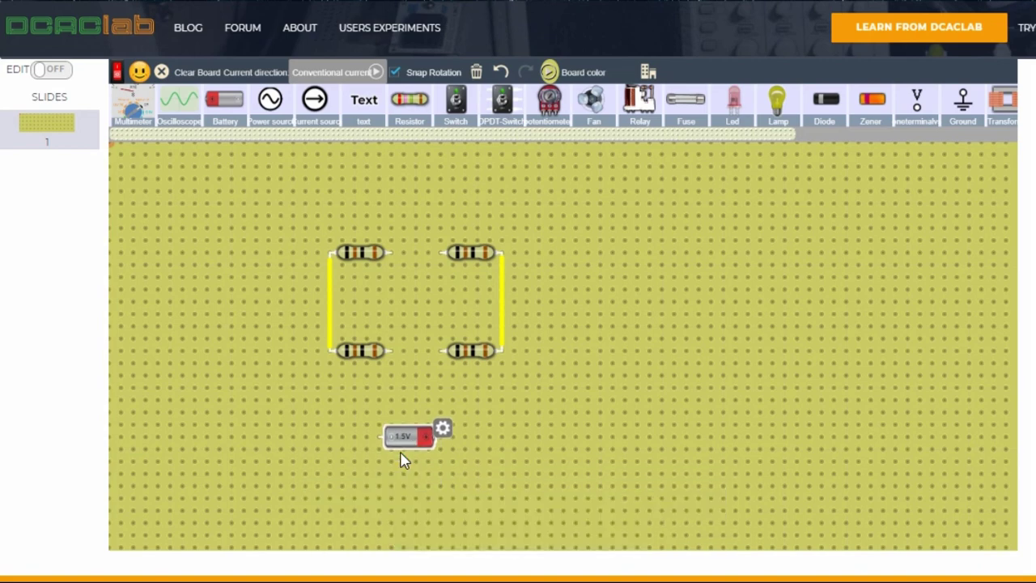
{"action": "left_click_drag", "start_coordinate": [377, 441], "coordinate": [284, 442]}
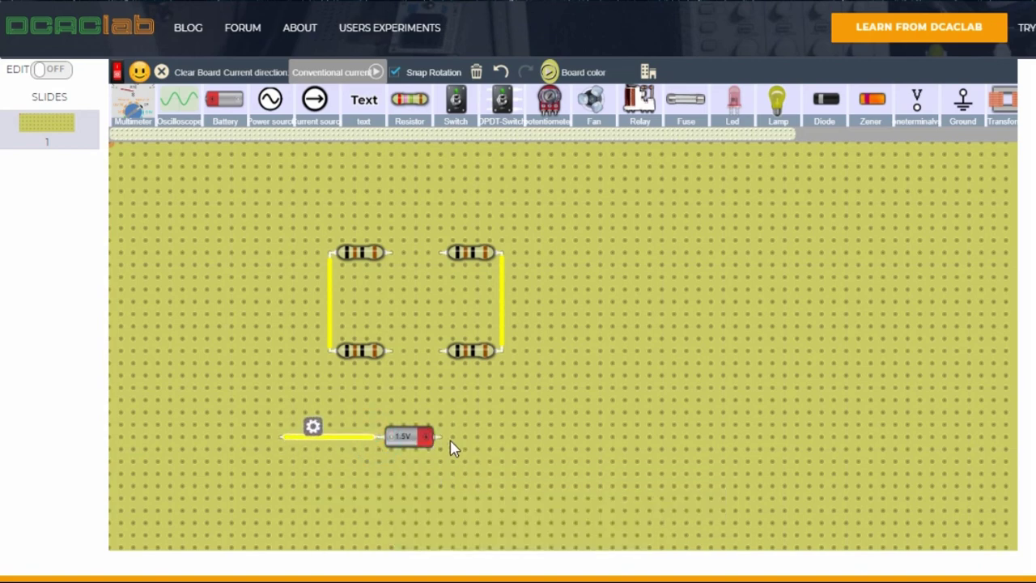
{"action": "left_click_drag", "start_coordinate": [444, 441], "coordinate": [540, 441]}
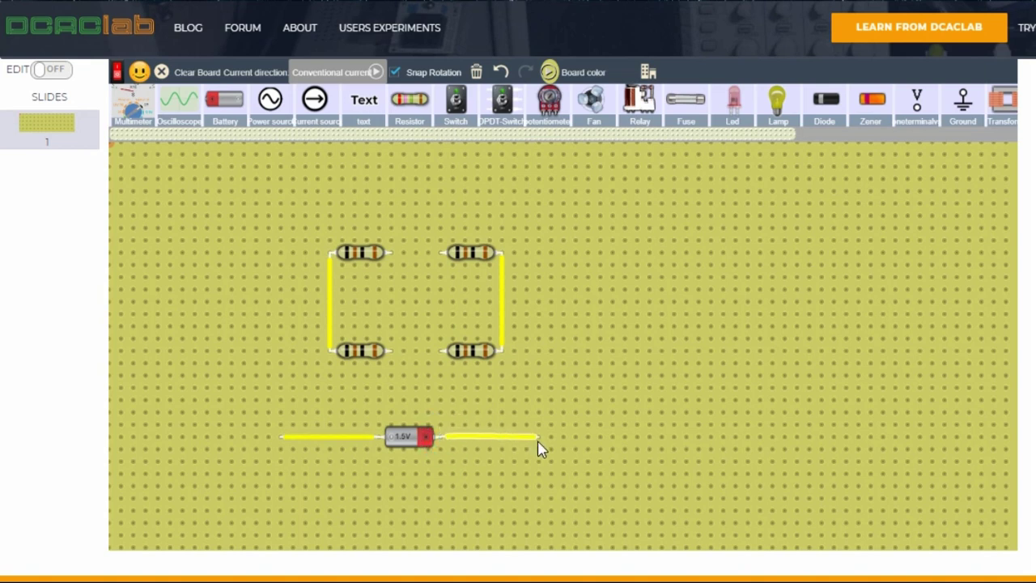
{"action": "left_click", "coordinate": [281, 438]}
{"action": "left_click_drag", "start_coordinate": [281, 438], "coordinate": [277, 322]}
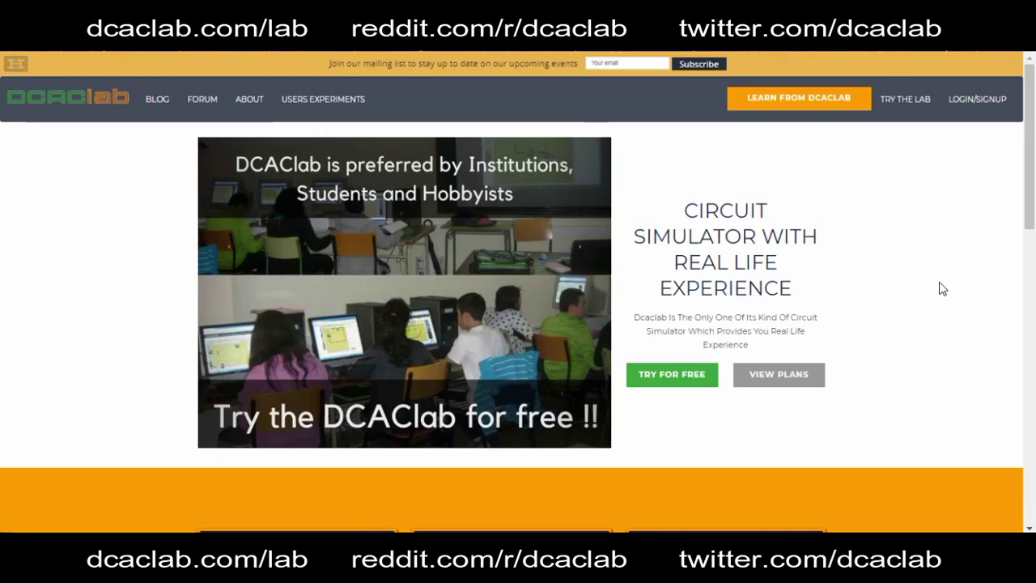
Browse the DCACLab home page, then open a fresh, empty circuit board
{"action": "scroll", "coordinate": [2, 289], "scroll_direction": "down", "scroll_amount": 5}
{"action": "scroll", "coordinate": [2, 417], "scroll_direction": "down", "scroll_amount": 10}
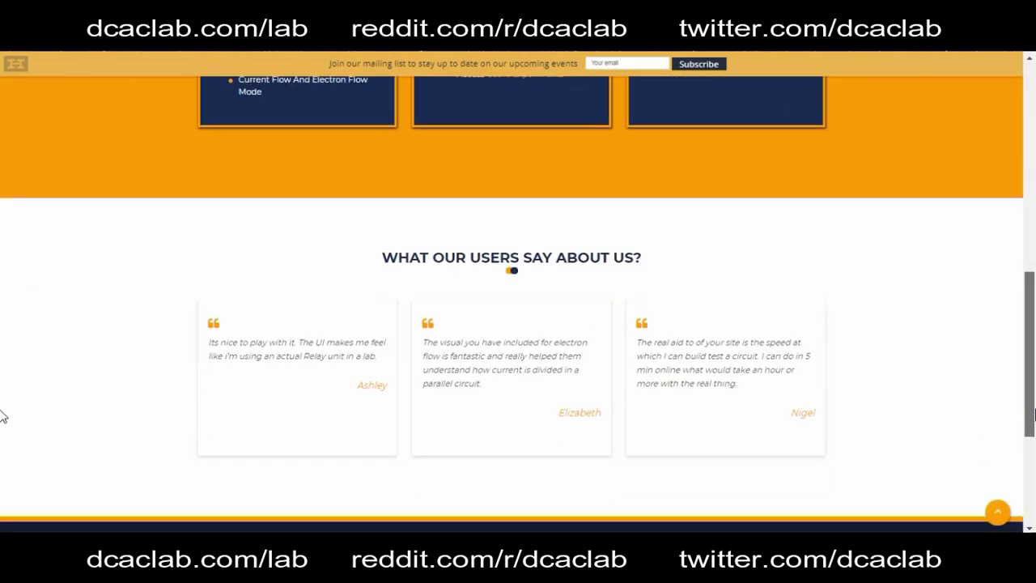
{"action": "scroll", "coordinate": [2, 421], "scroll_direction": "up", "scroll_amount": 4}
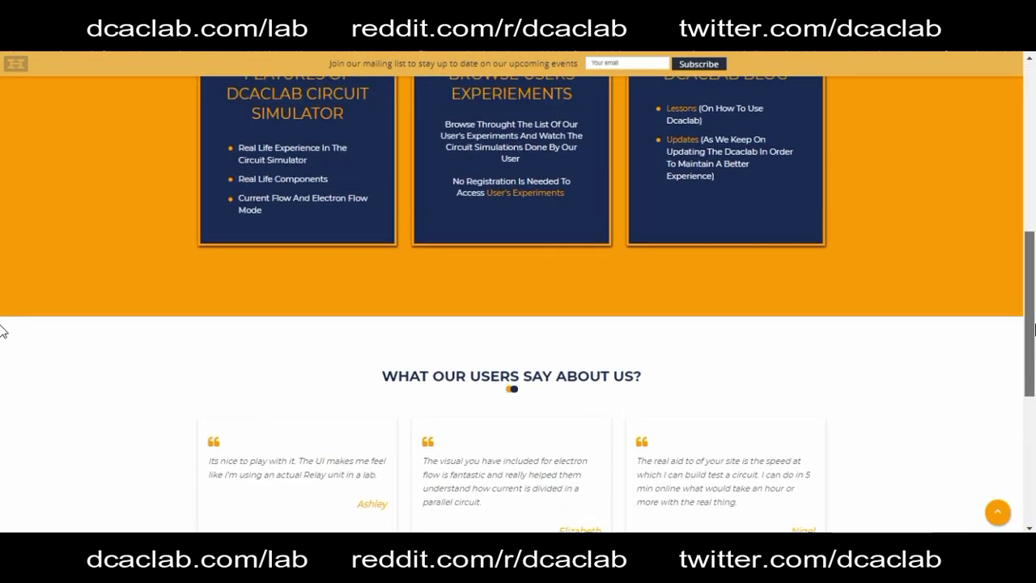
{"action": "scroll", "coordinate": [2, 308], "scroll_direction": "up", "scroll_amount": 3}
{"action": "scroll", "coordinate": [2, 243], "scroll_direction": "up", "scroll_amount": 2}
{"action": "scroll", "coordinate": [4, 194], "scroll_direction": "up", "scroll_amount": 2}
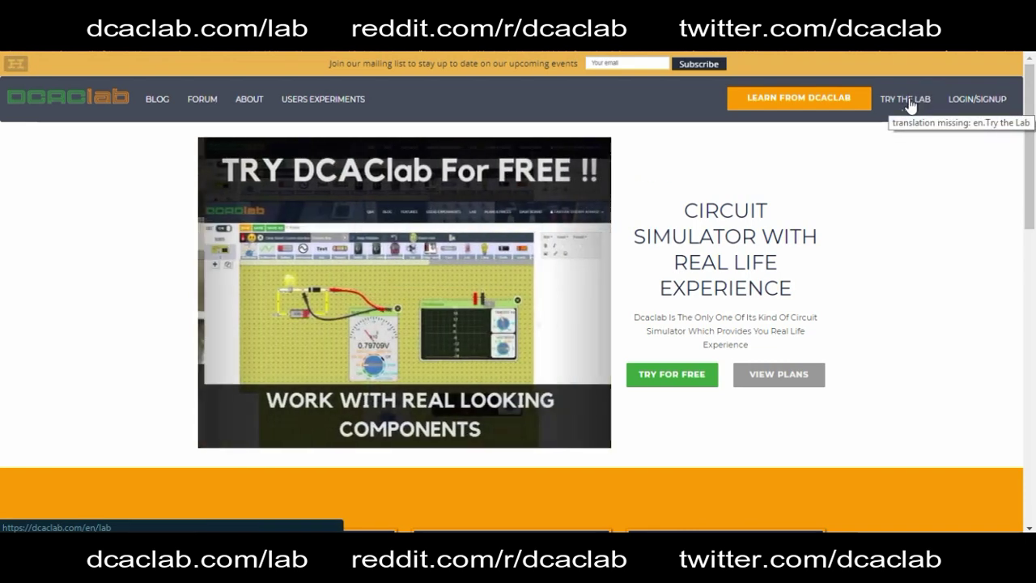
{"action": "left_click", "coordinate": [908, 100]}
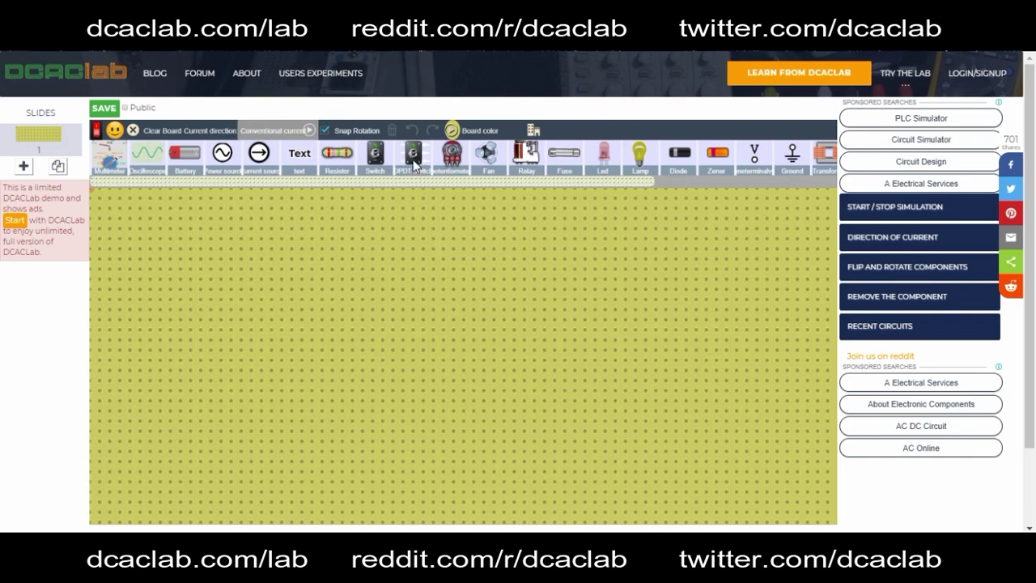
Place a DPDT switch with a 1.5 V battery beneath it, and enable Snap Rotation
{"action": "left_click_drag", "start_coordinate": [413, 159], "coordinate": [435, 342]}
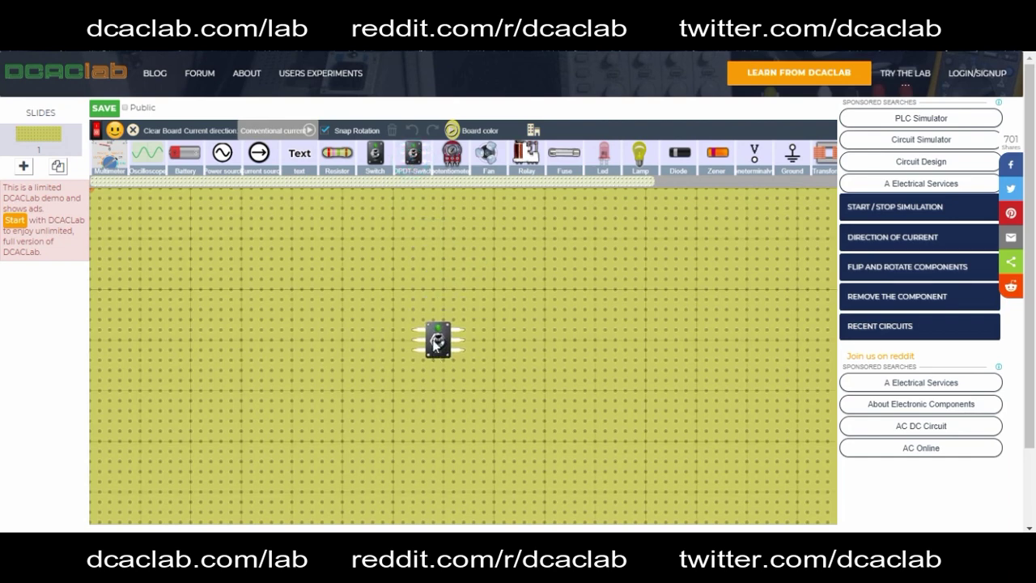
{"action": "left_click_drag", "start_coordinate": [184, 153], "coordinate": [372, 409]}
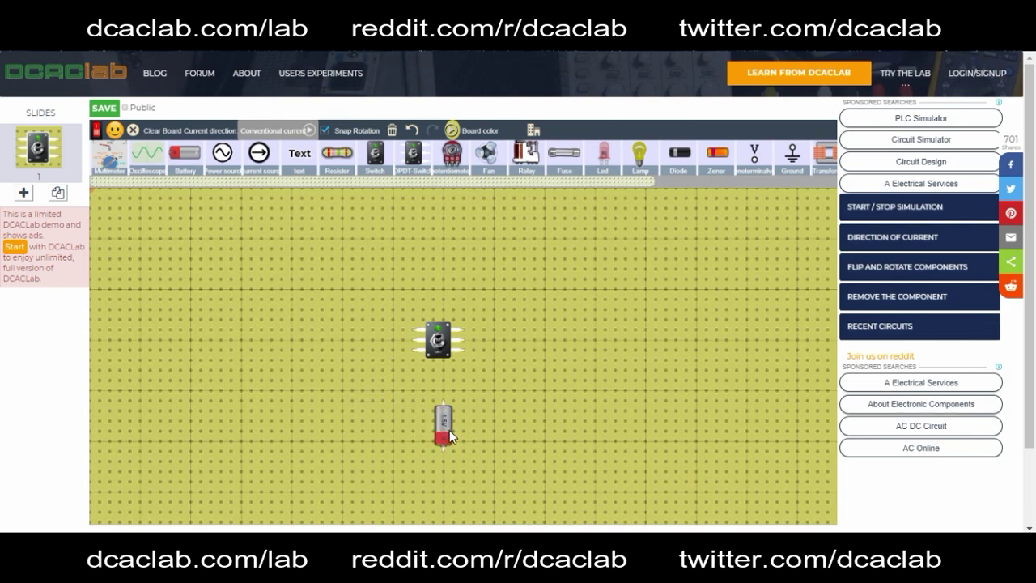
{"action": "mouse_move", "coordinate": [372, 409]}
{"action": "left_mouse_down"}
{"action": "mouse_move", "coordinate": [506, 393]}
{"action": "mouse_move", "coordinate": [438, 444]}
{"action": "left_mouse_up"}
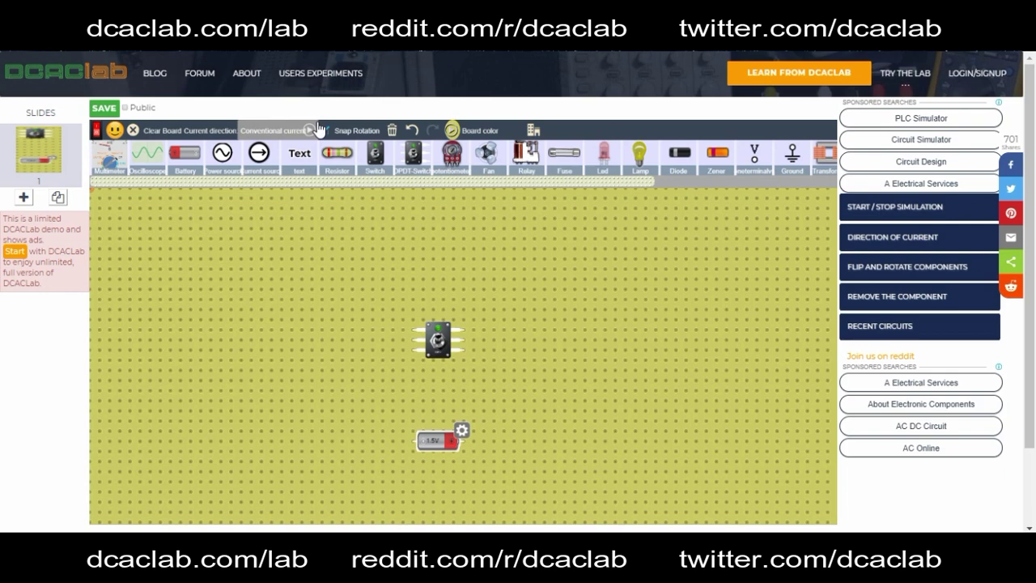
{"action": "left_click", "coordinate": [325, 132]}
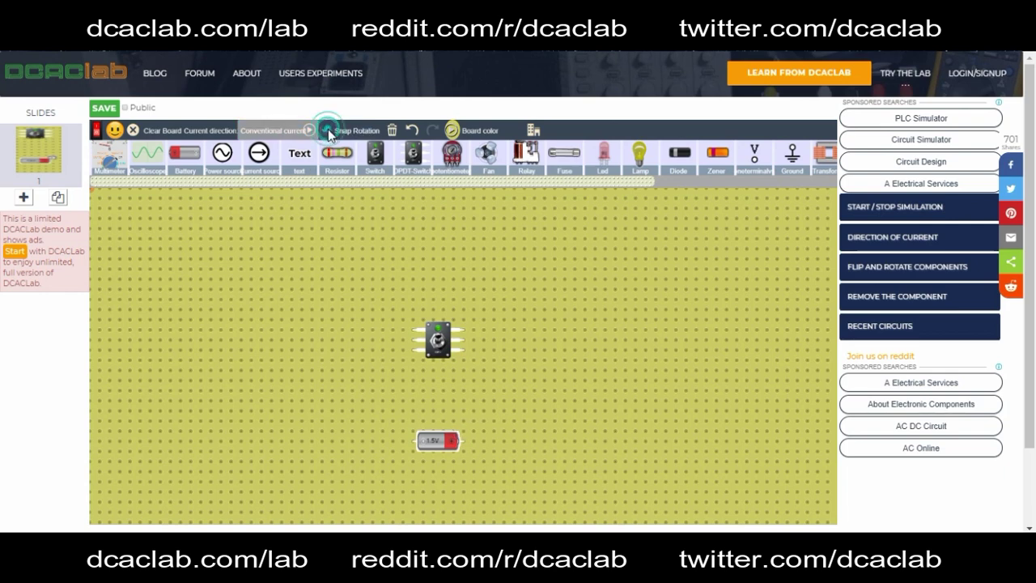
Turn Snap Rotation off and wire both battery terminals to the switch's left and right sides
{"action": "left_click", "coordinate": [325, 131]}
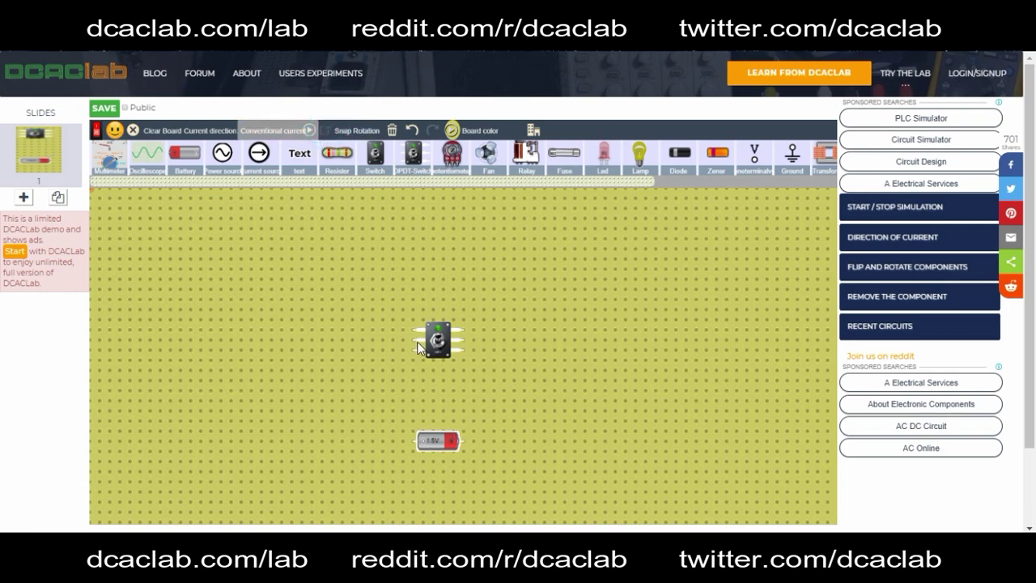
{"action": "left_click_drag", "start_coordinate": [412, 340], "coordinate": [374, 340]}
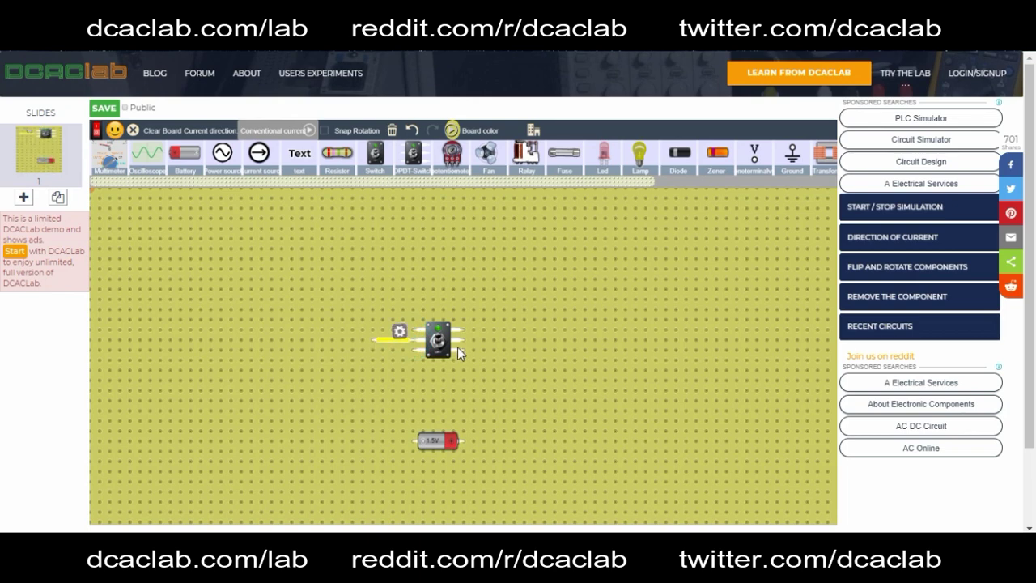
{"action": "left_click_drag", "start_coordinate": [464, 345], "coordinate": [502, 340]}
{"action": "left_click_drag", "start_coordinate": [414, 443], "coordinate": [377, 347]}
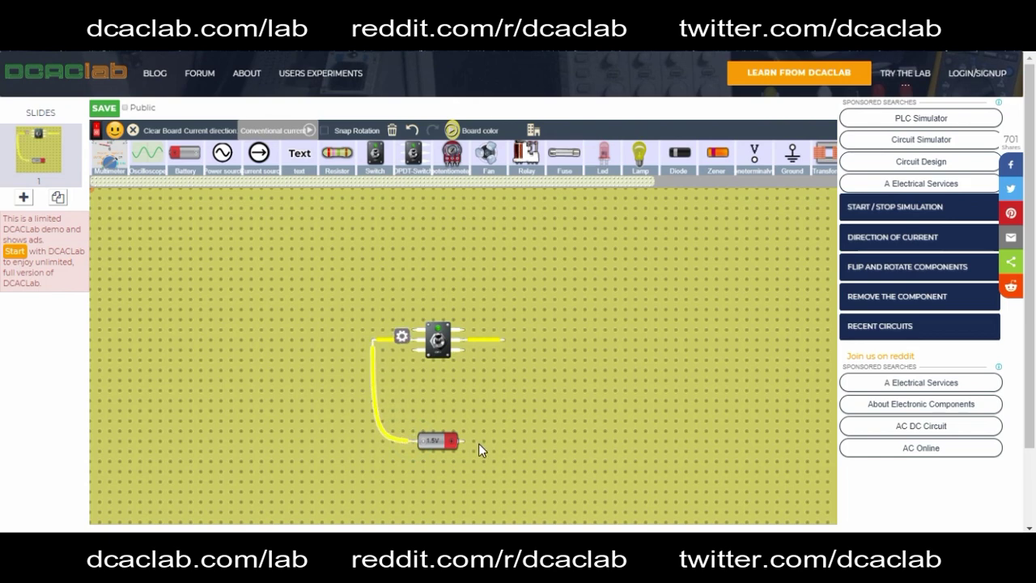
{"action": "left_click_drag", "start_coordinate": [466, 443], "coordinate": [504, 351]}
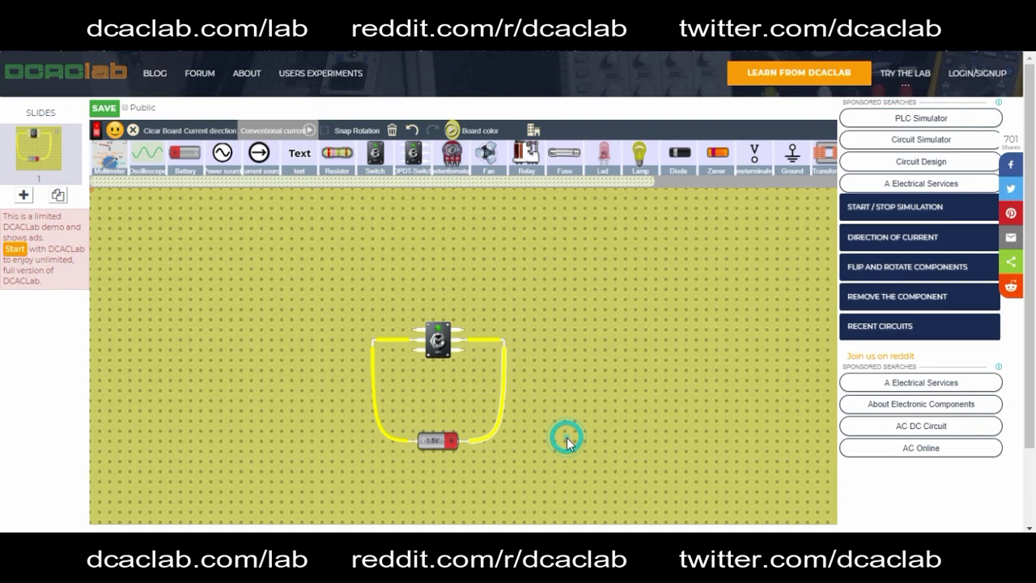
Place lamps above and below the switch and wire its terminals to each lamp
{"action": "left_click_drag", "start_coordinate": [640, 156], "coordinate": [437, 276]}
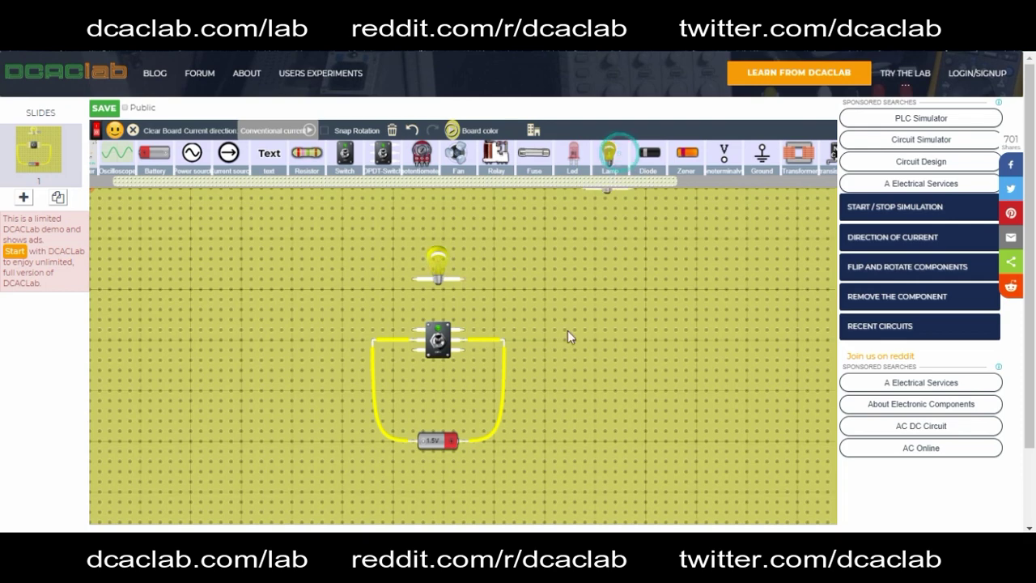
{"action": "left_click_drag", "start_coordinate": [569, 336], "coordinate": [438, 414]}
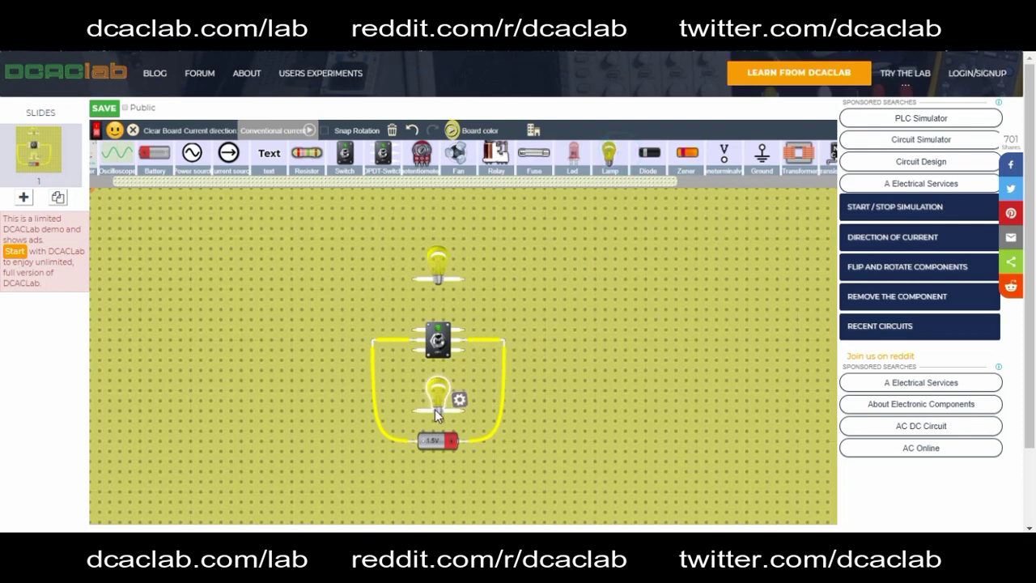
{"action": "left_click_drag", "start_coordinate": [413, 347], "coordinate": [409, 411]}
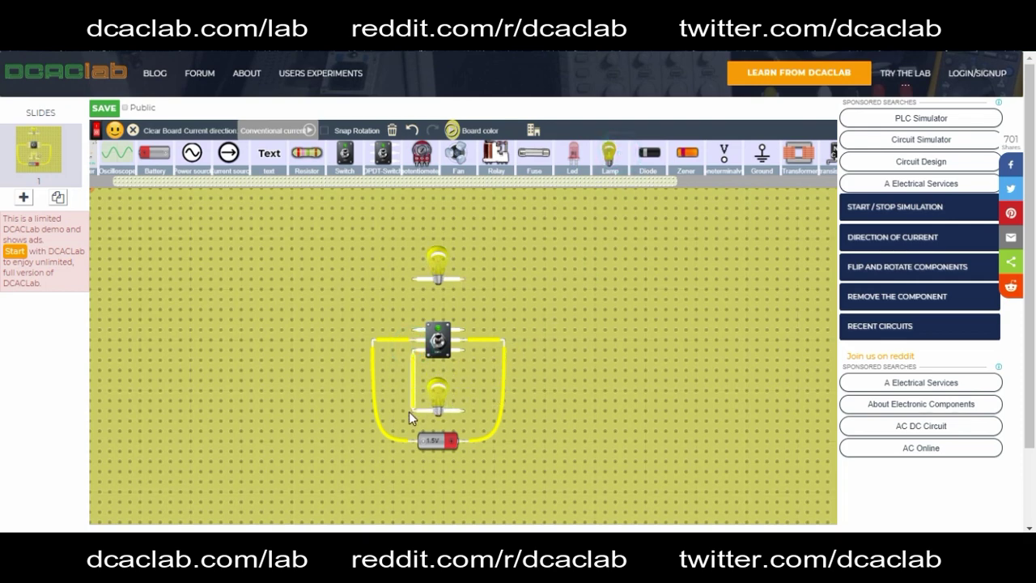
{"action": "left_click_drag", "start_coordinate": [464, 352], "coordinate": [461, 401]}
{"action": "left_click_drag", "start_coordinate": [414, 290], "coordinate": [414, 284]}
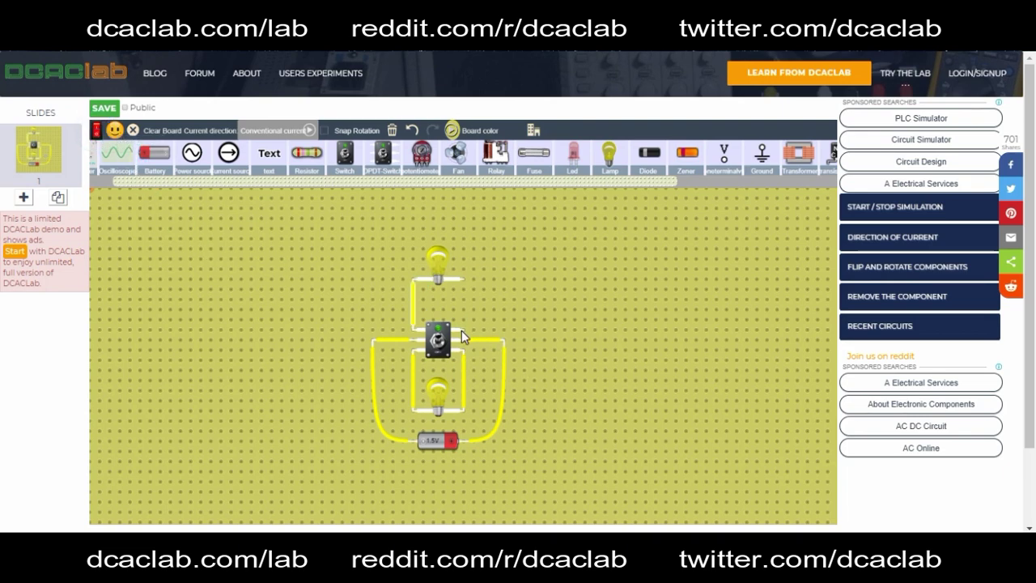
{"action": "left_click_drag", "start_coordinate": [463, 330], "coordinate": [465, 282]}
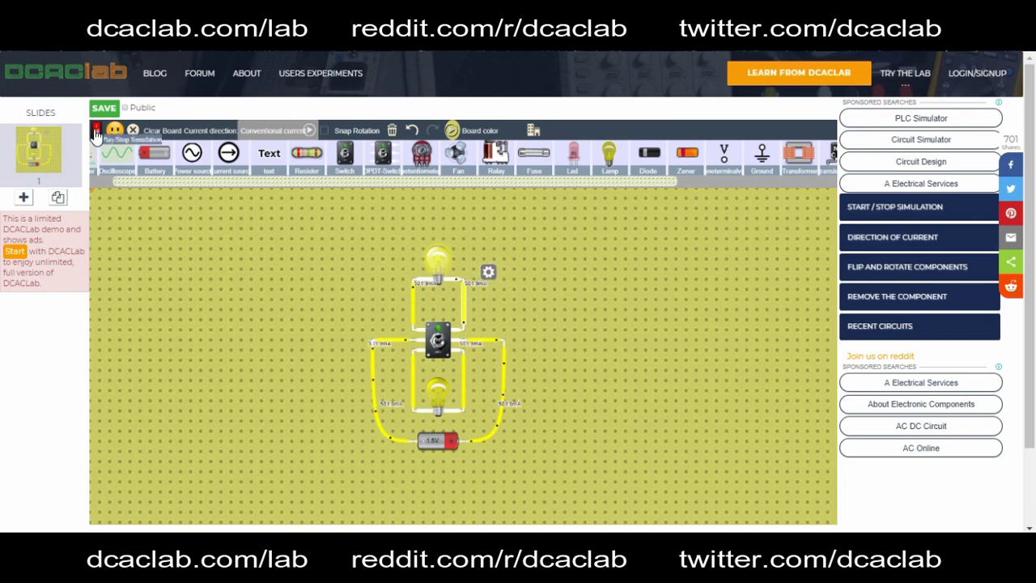
Restart the simulation and toggle the switch four times, alternating which lamp lights
{"action": "left_click", "coordinate": [96, 131]}
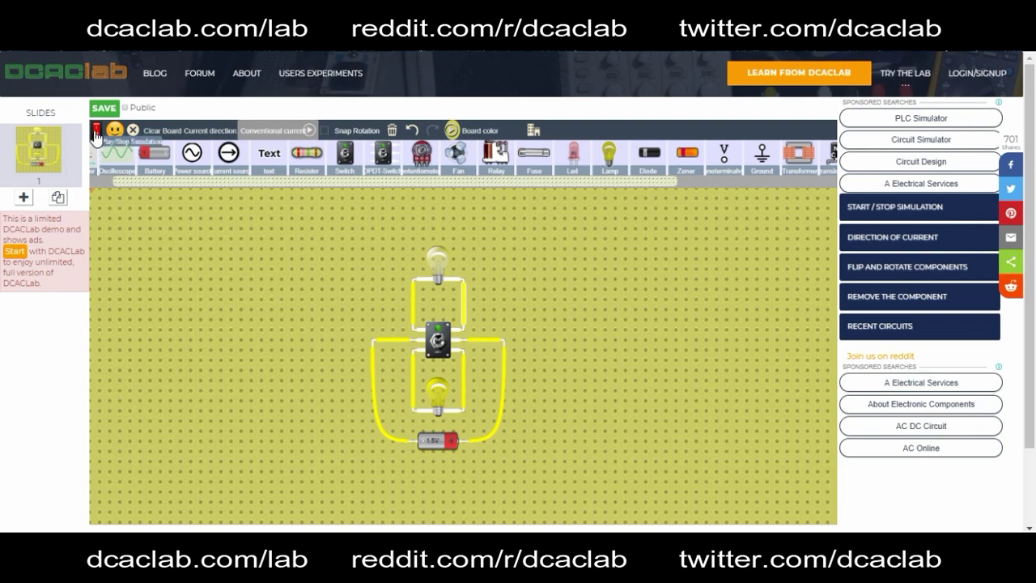
{"action": "left_click", "coordinate": [96, 133]}
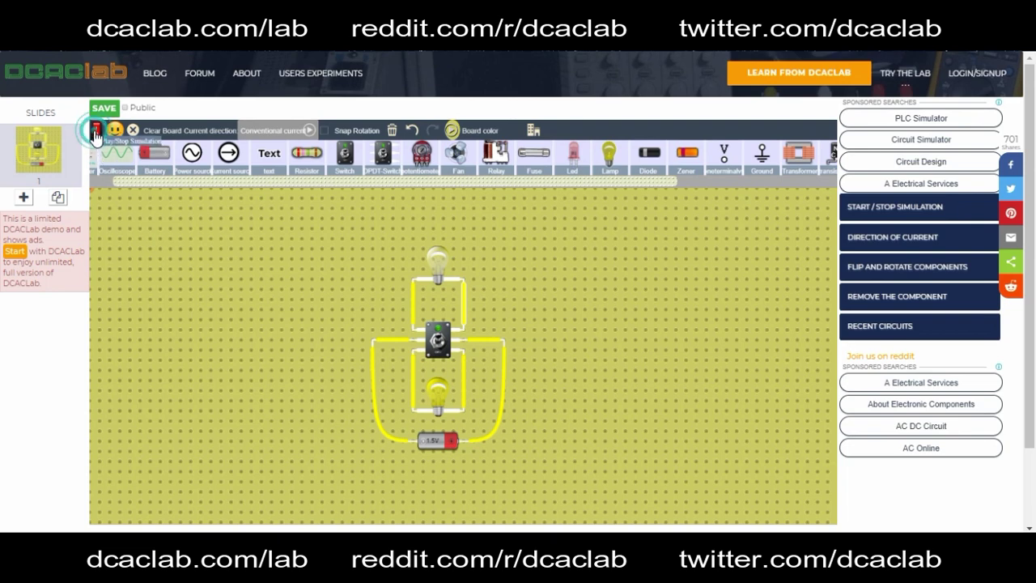
{"action": "left_click", "coordinate": [604, 347]}
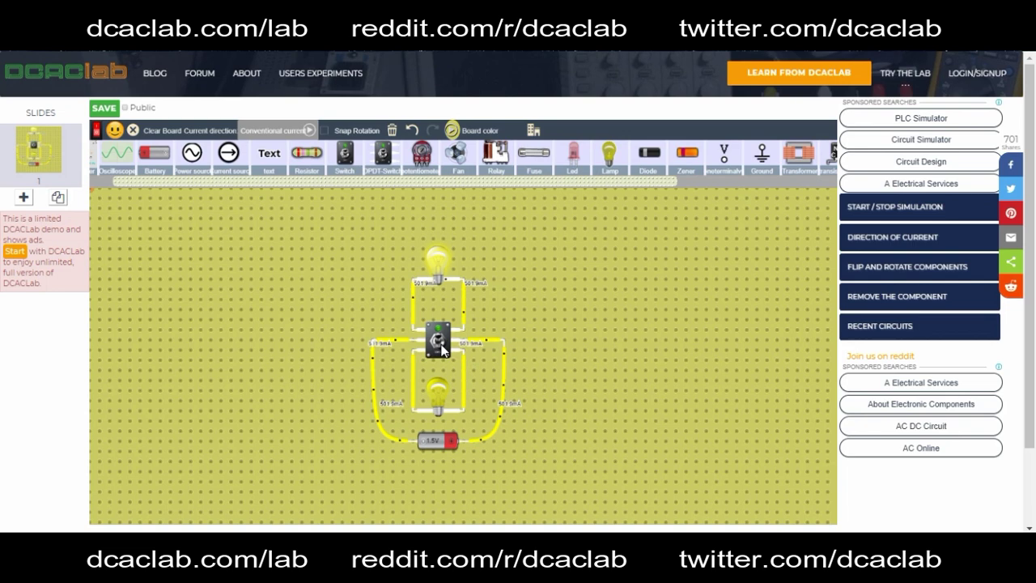
{"action": "left_click", "coordinate": [438, 342]}
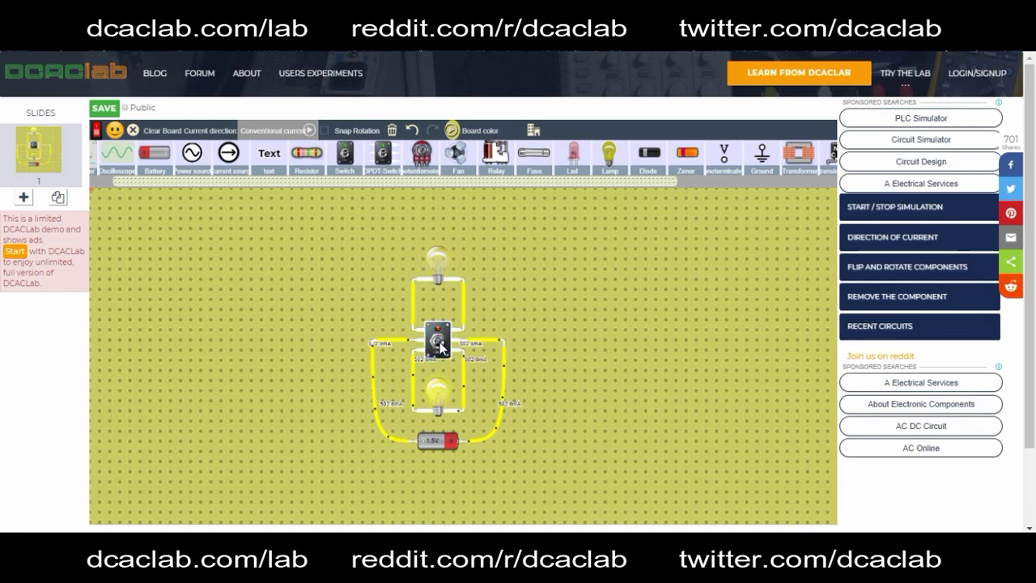
{"action": "left_click", "coordinate": [439, 342]}
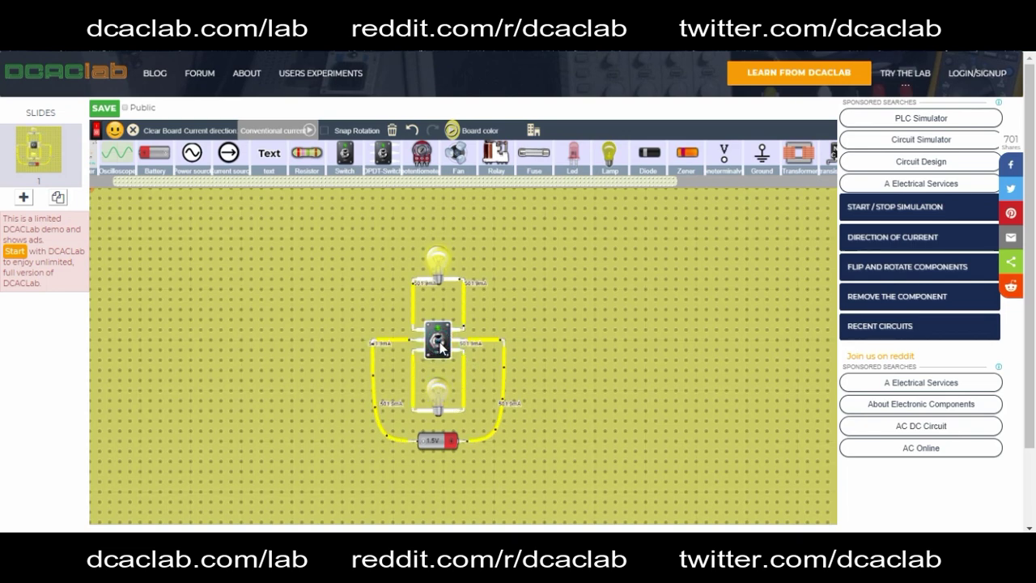
{"action": "left_click", "coordinate": [439, 342]}
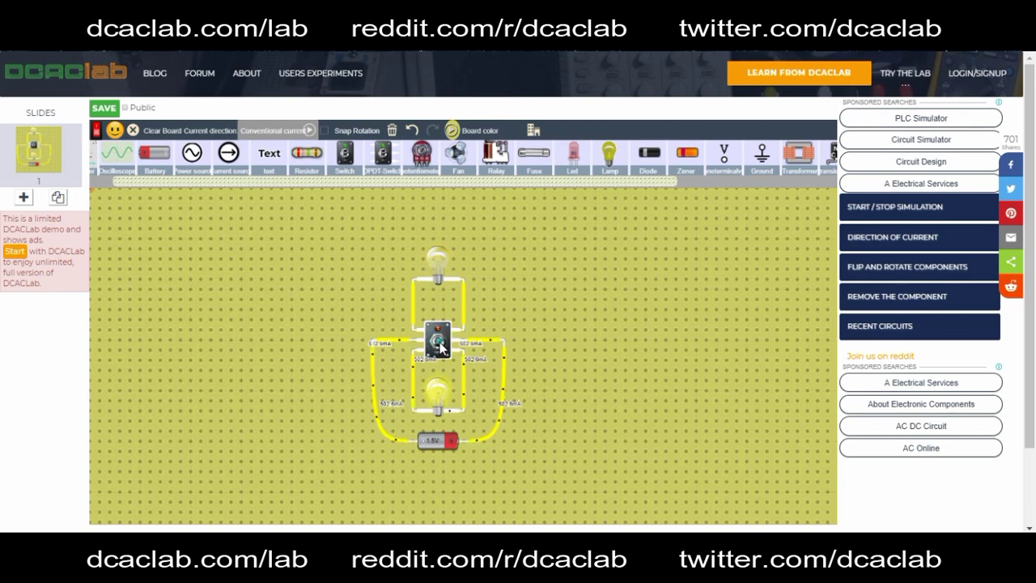
{"action": "left_click", "coordinate": [439, 342]}
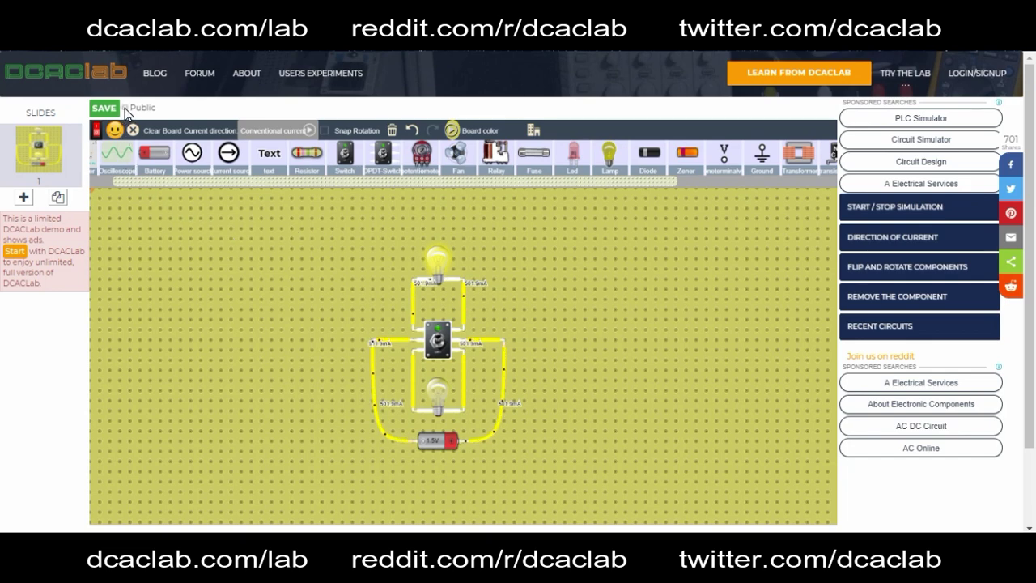
Tick Public, save, accept the sign-up prompt, and name the circuit 'My first circuit with SPDT switch'
{"action": "left_click", "coordinate": [125, 109]}
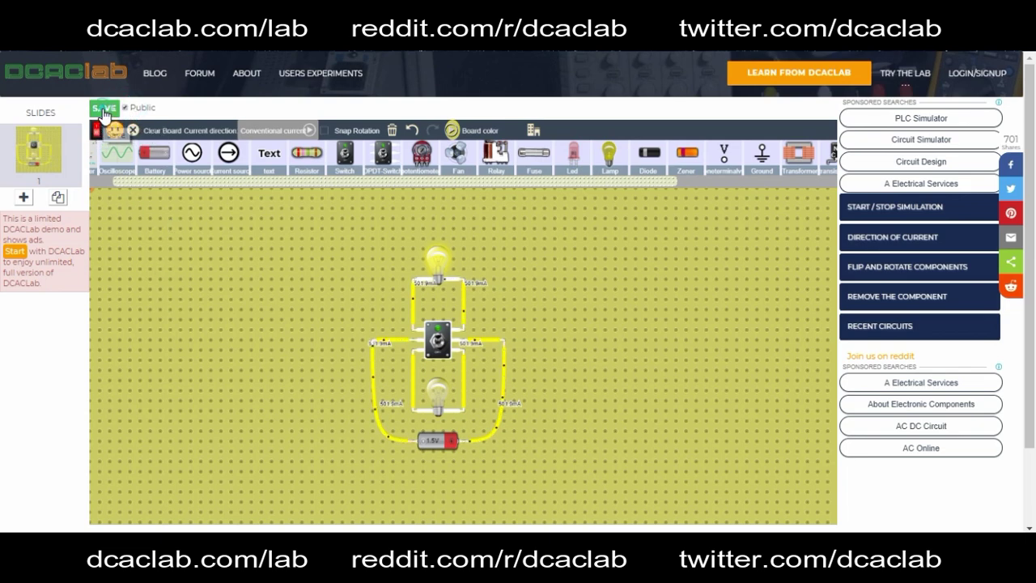
{"action": "left_click", "coordinate": [103, 109]}
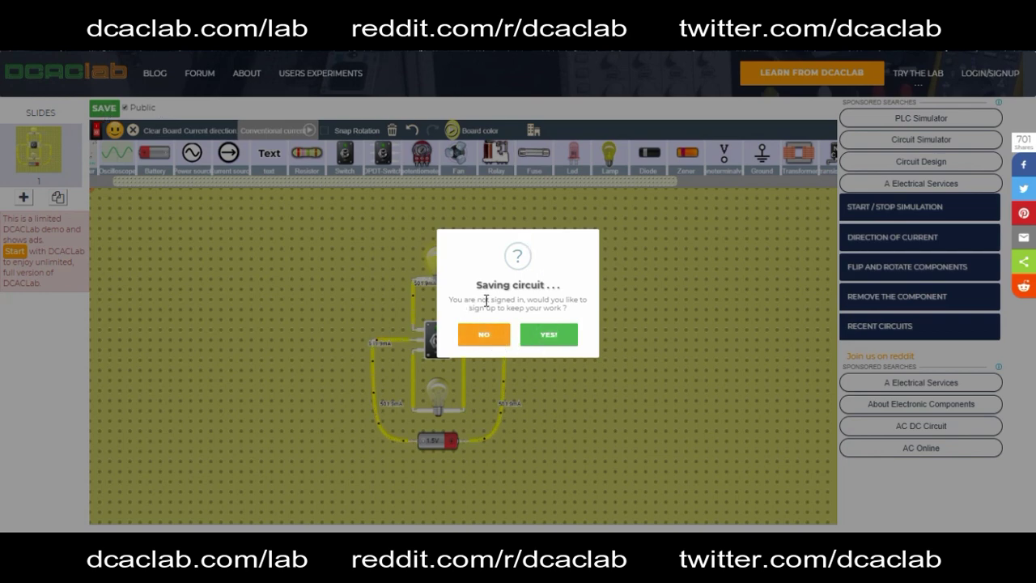
{"action": "left_click", "coordinate": [553, 341]}
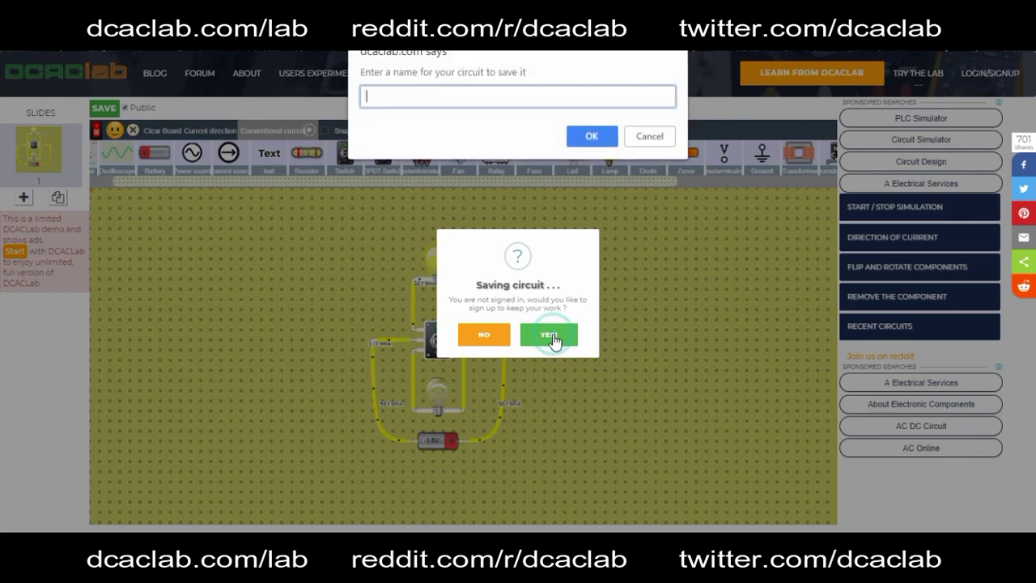
{"action": "left_click", "coordinate": [428, 95]}
{"action": "type", "text": "My first circuit with SPDT switch"}
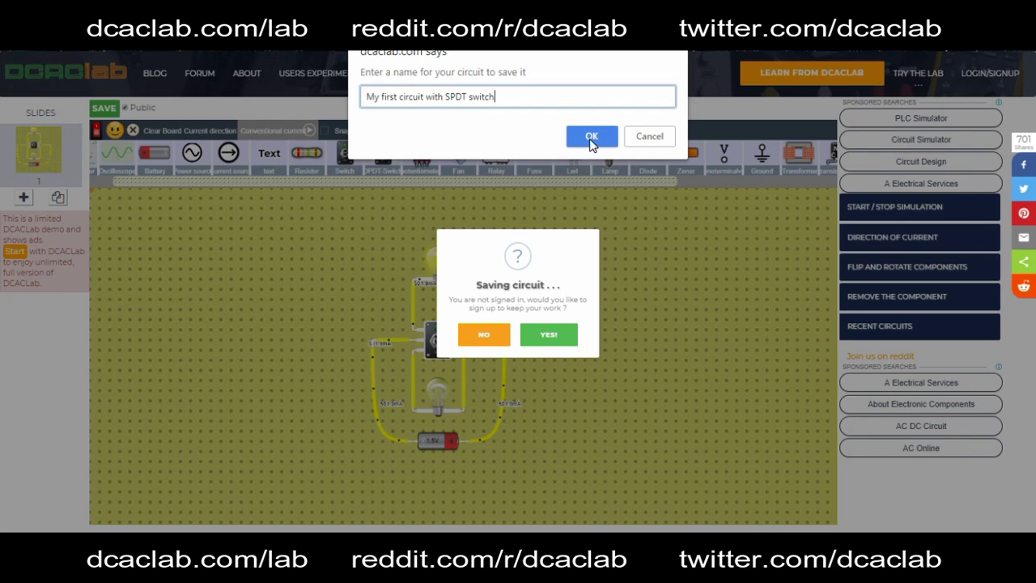
{"action": "left_click", "coordinate": [591, 138]}
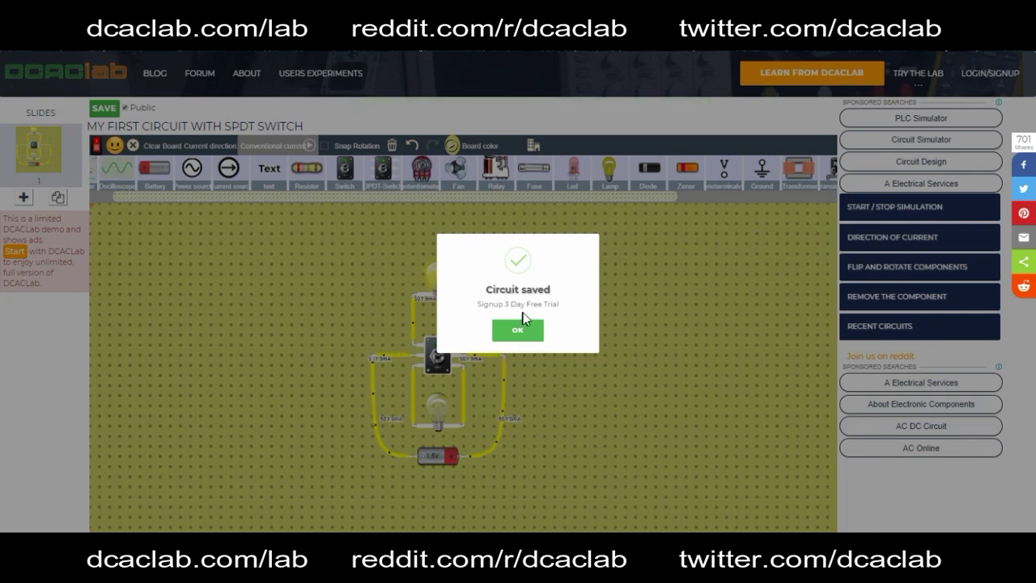
Dismiss the Circuit saved message, try the email and password fields, then choose Google sign-in
{"action": "left_click", "coordinate": [509, 332]}
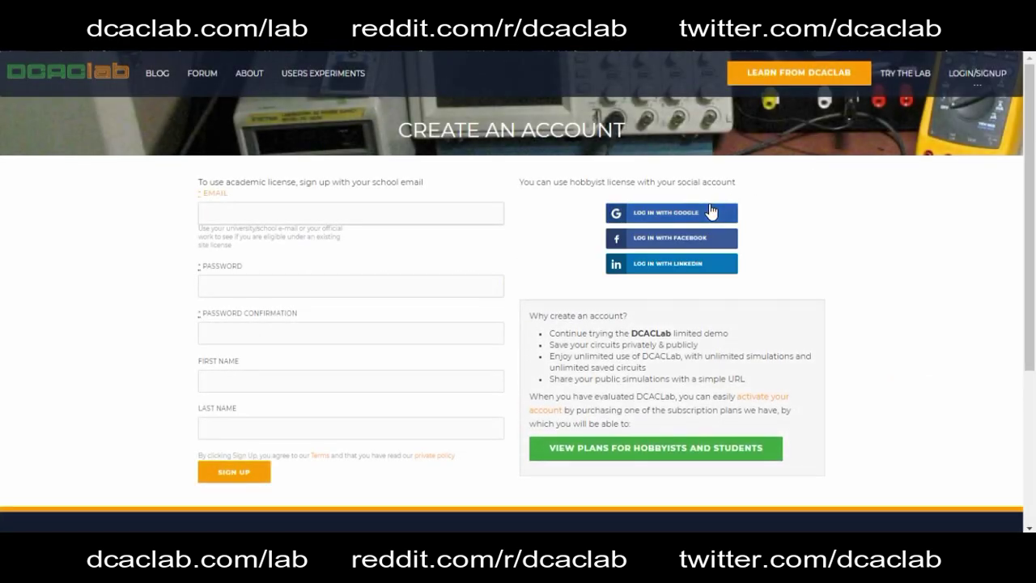
{"action": "left_click", "coordinate": [301, 218]}
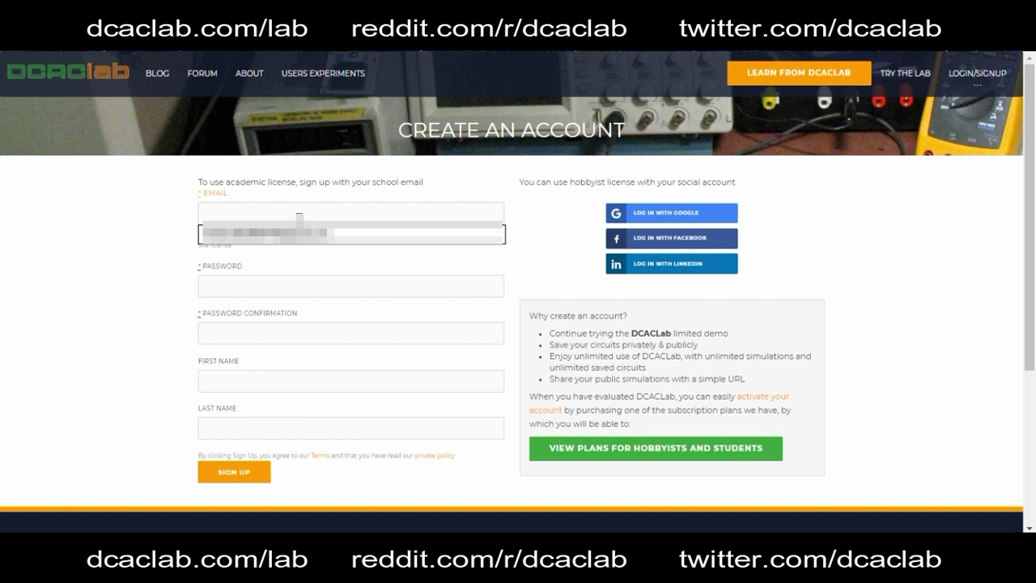
{"action": "left_click", "coordinate": [187, 215]}
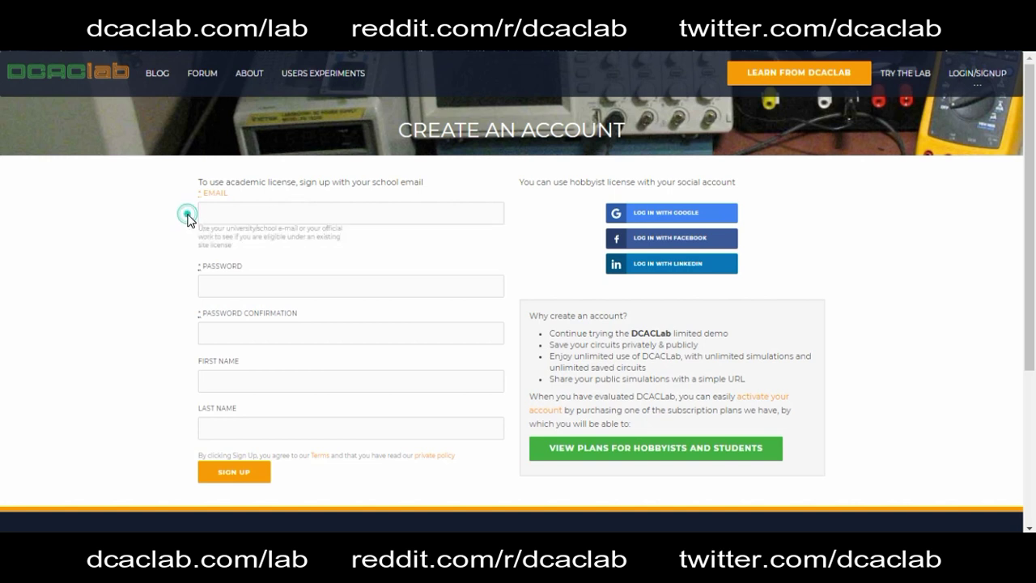
{"action": "left_click", "coordinate": [224, 285]}
{"action": "left_click", "coordinate": [141, 295]}
{"action": "left_click", "coordinate": [666, 218]}
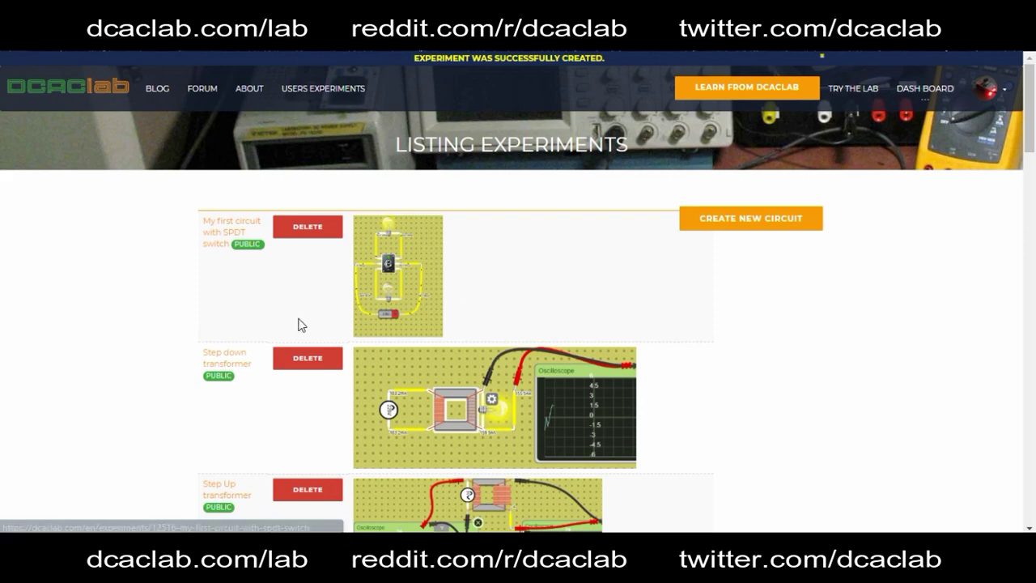
Scroll through Listing Experiments to find the newly saved public circuit
{"action": "scroll", "coordinate": [693, 368], "scroll_direction": "down", "scroll_amount": 2}
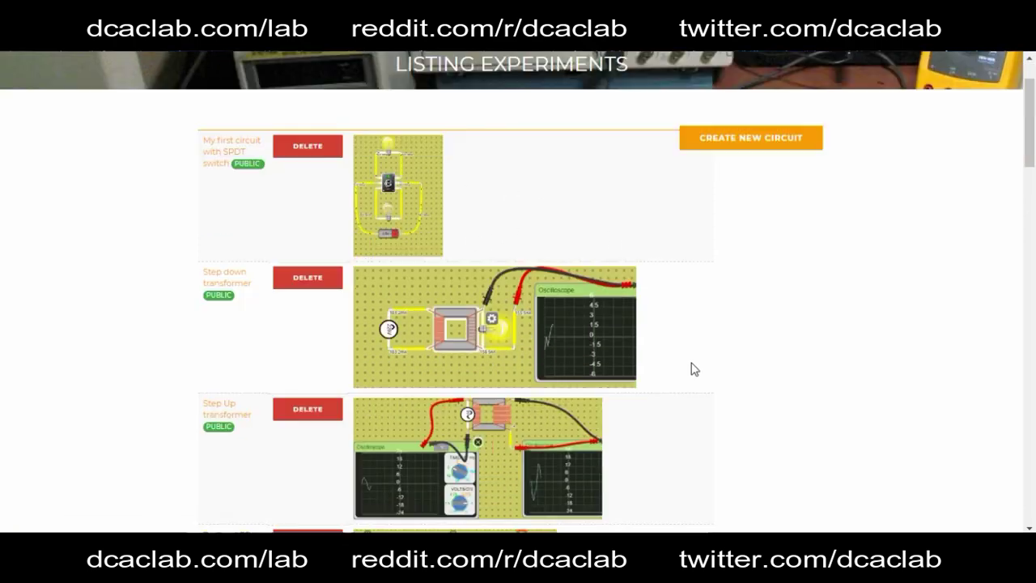
{"action": "scroll", "coordinate": [692, 369], "scroll_direction": "down", "scroll_amount": 4}
{"action": "scroll", "coordinate": [693, 368], "scroll_direction": "down", "scroll_amount": 3}
{"action": "scroll", "coordinate": [692, 368], "scroll_direction": "down", "scroll_amount": 1}
{"action": "scroll", "coordinate": [693, 368], "scroll_direction": "down", "scroll_amount": 1}
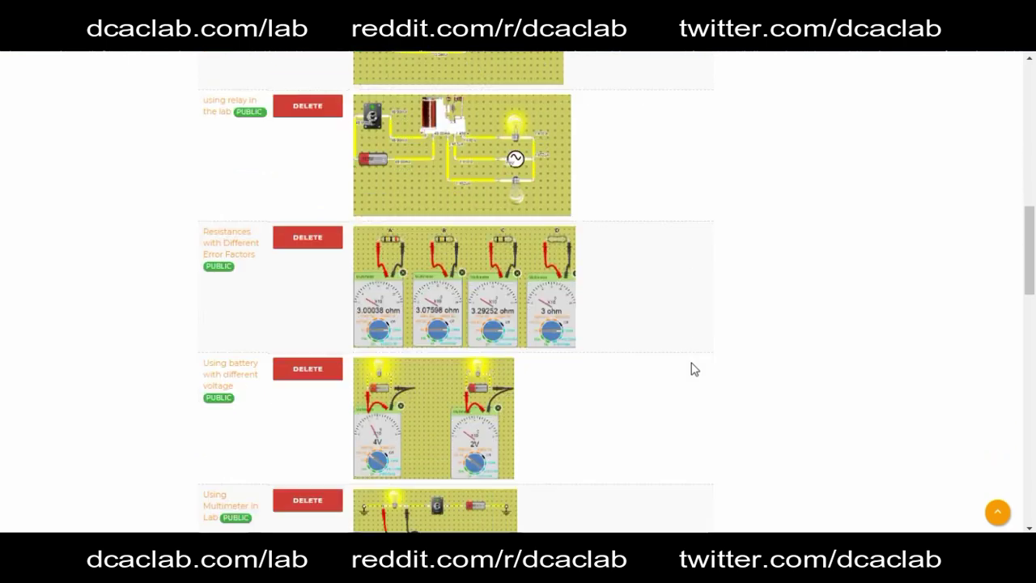
{"action": "scroll", "coordinate": [692, 369], "scroll_direction": "down", "scroll_amount": 4}
{"action": "scroll", "coordinate": [693, 368], "scroll_direction": "up", "scroll_amount": 7}
{"action": "scroll", "coordinate": [692, 368], "scroll_direction": "up", "scroll_amount": 5}
{"action": "scroll", "coordinate": [692, 369], "scroll_direction": "up", "scroll_amount": 3}
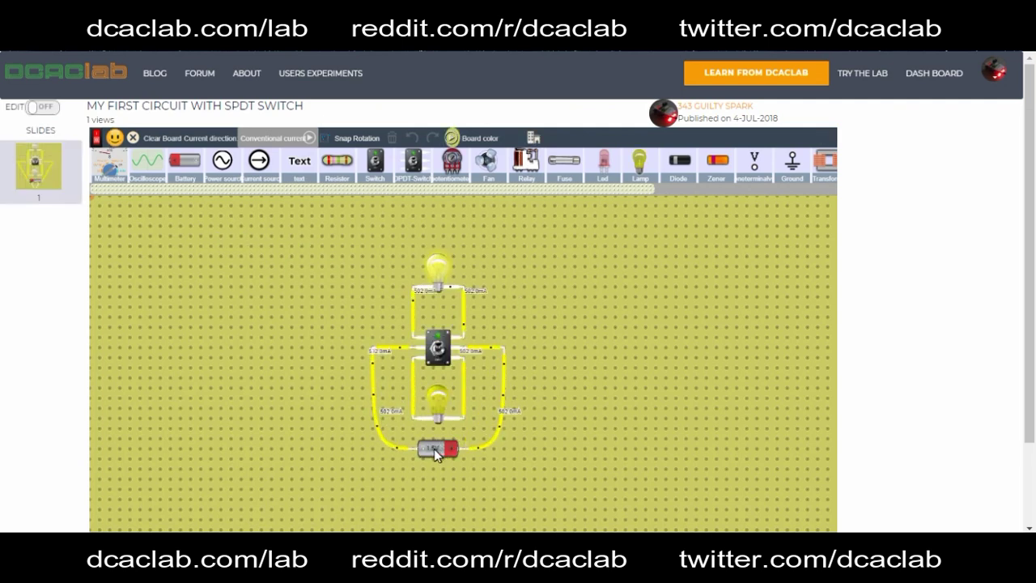
Flip the switch back and forth, then drag the battery voltage slider up to 9.18 V
{"action": "left_click", "coordinate": [437, 349]}
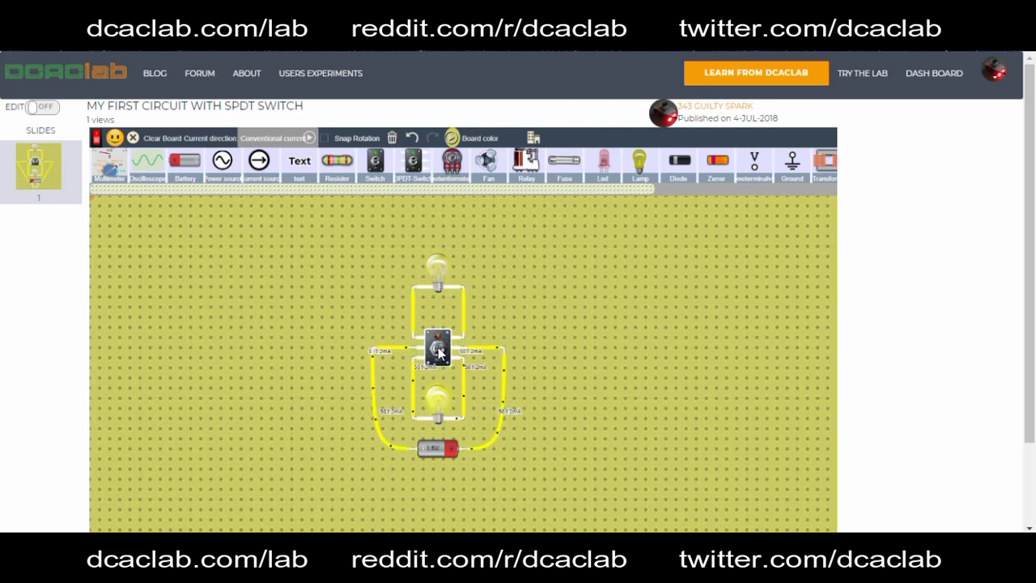
{"action": "left_click", "coordinate": [438, 351]}
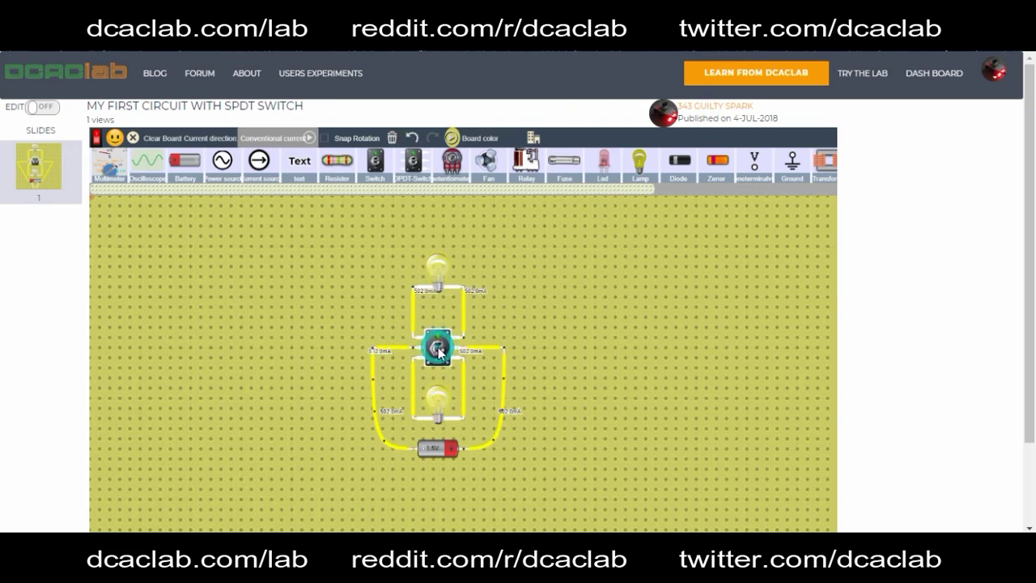
{"action": "left_click", "coordinate": [438, 450]}
{"action": "left_click", "coordinate": [460, 436]}
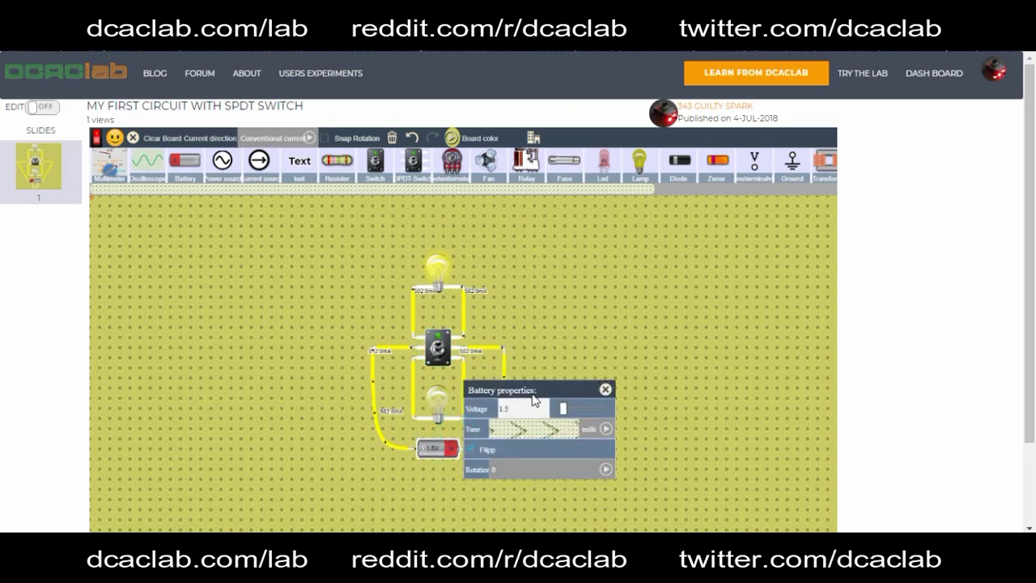
{"action": "mouse_move", "coordinate": [534, 397]}
{"action": "left_mouse_down"}
{"action": "mouse_move", "coordinate": [571, 316]}
{"action": "mouse_move", "coordinate": [605, 332]}
{"action": "left_mouse_up"}
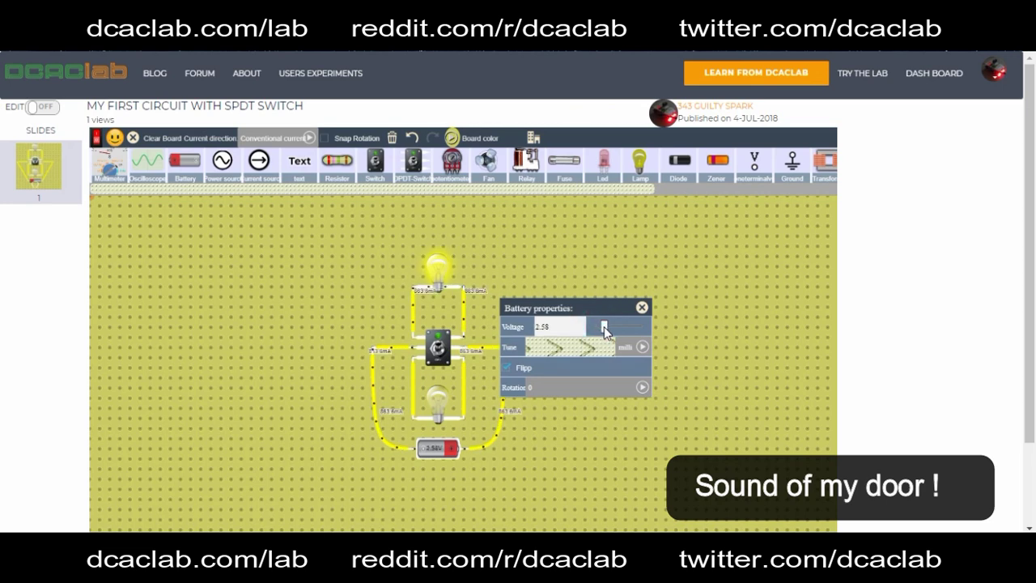
{"action": "left_click_drag", "start_coordinate": [603, 332], "coordinate": [609, 328]}
{"action": "left_click", "coordinate": [602, 330]}
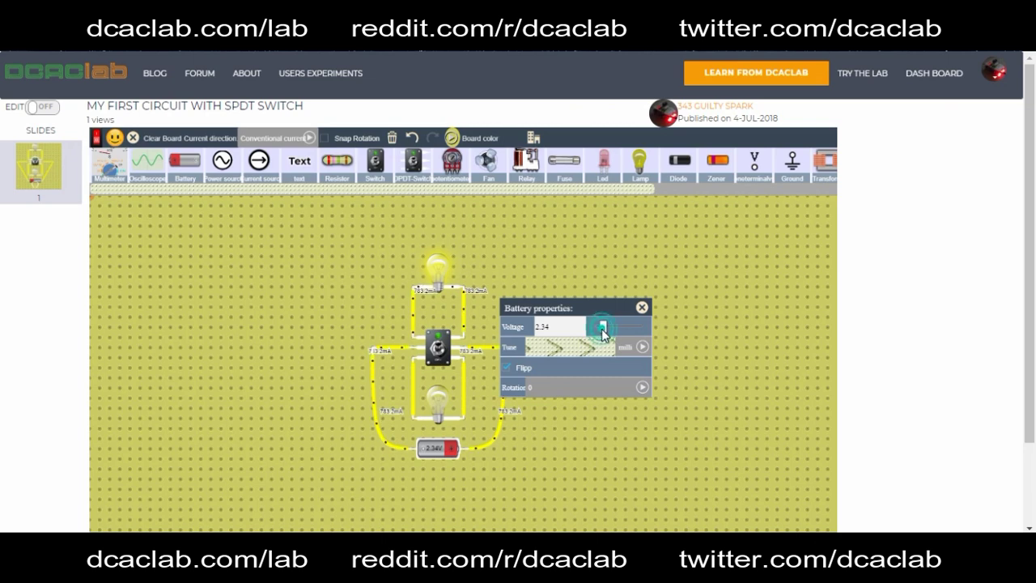
{"action": "left_click_drag", "start_coordinate": [611, 331], "coordinate": [615, 331]}
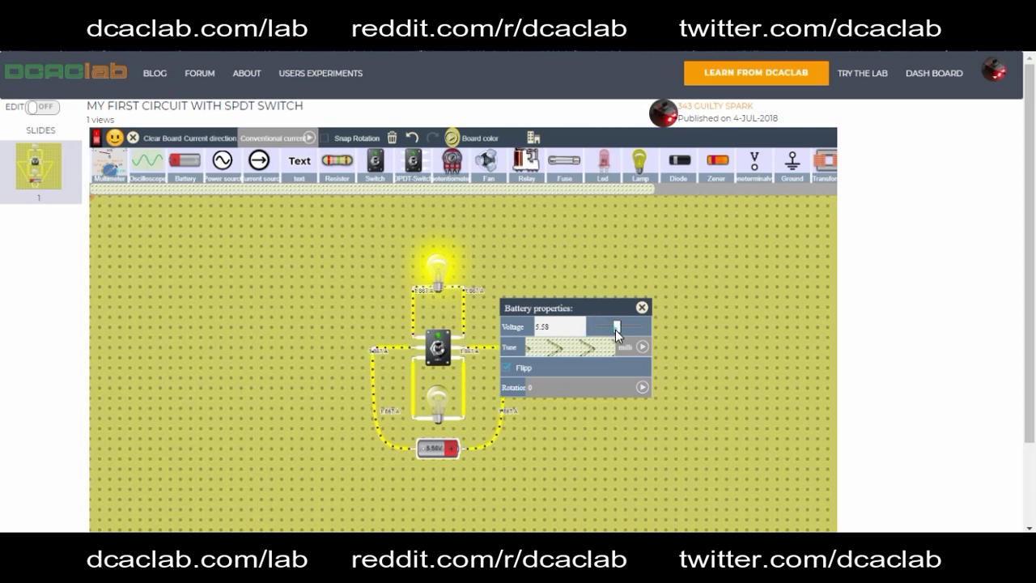
{"action": "left_click_drag", "start_coordinate": [615, 330], "coordinate": [621, 330]}
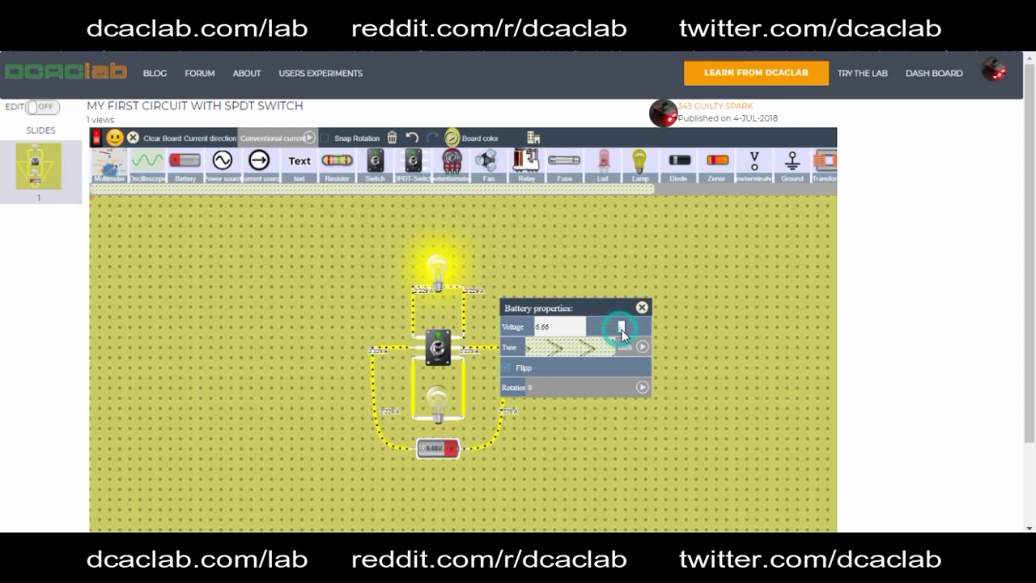
{"action": "left_click_drag", "start_coordinate": [620, 330], "coordinate": [631, 329]}
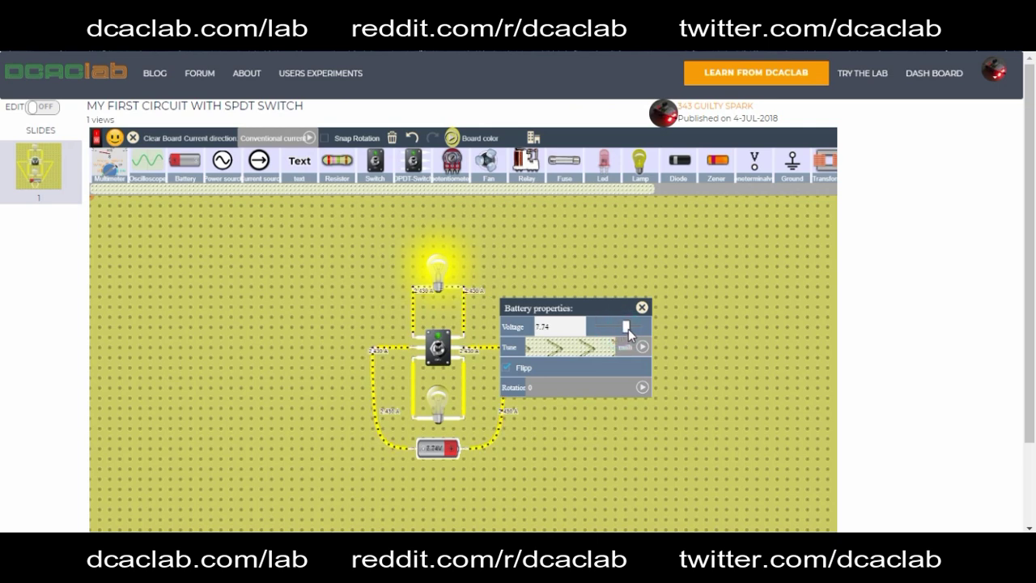
Reopen the battery properties and type 19 into the Voltage field
{"action": "left_click", "coordinate": [569, 329]}
{"action": "left_click", "coordinate": [471, 334]}
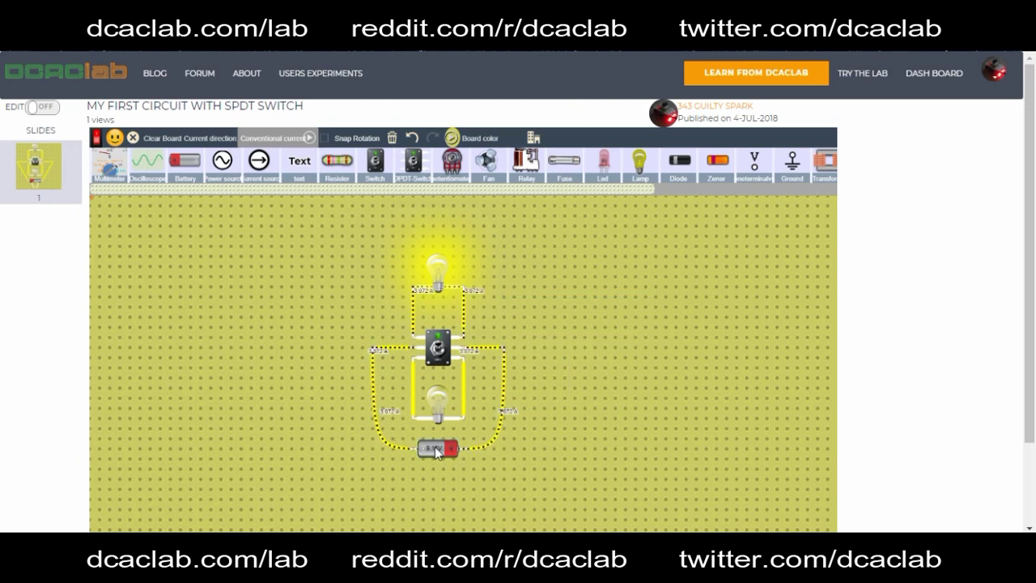
{"action": "mouse_move", "coordinate": [438, 449]}
{"action": "left_click", "coordinate": [460, 438]}
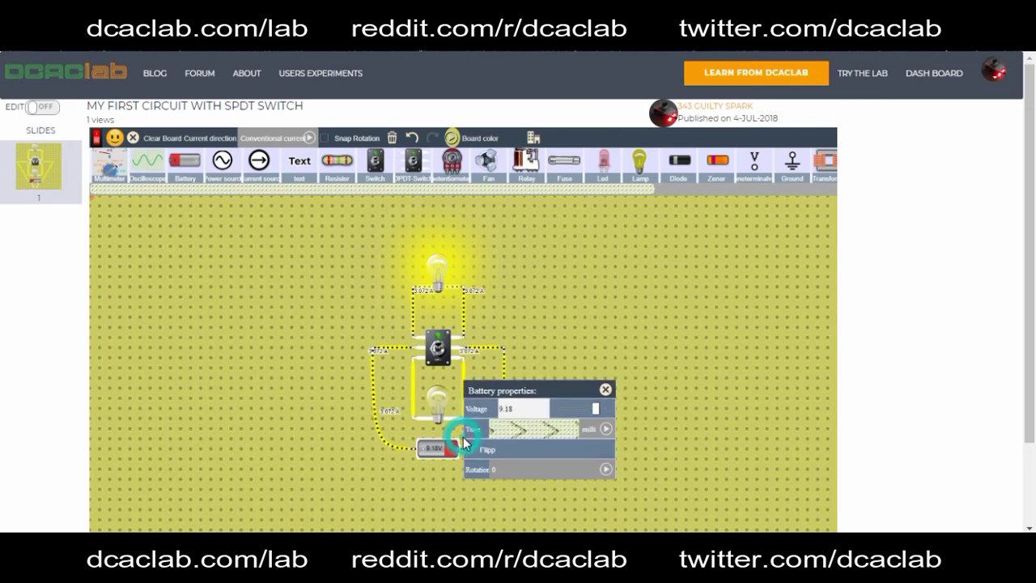
{"action": "left_click", "coordinate": [526, 407]}
{"action": "left_click_drag", "start_coordinate": [527, 408], "coordinate": [499, 409]}
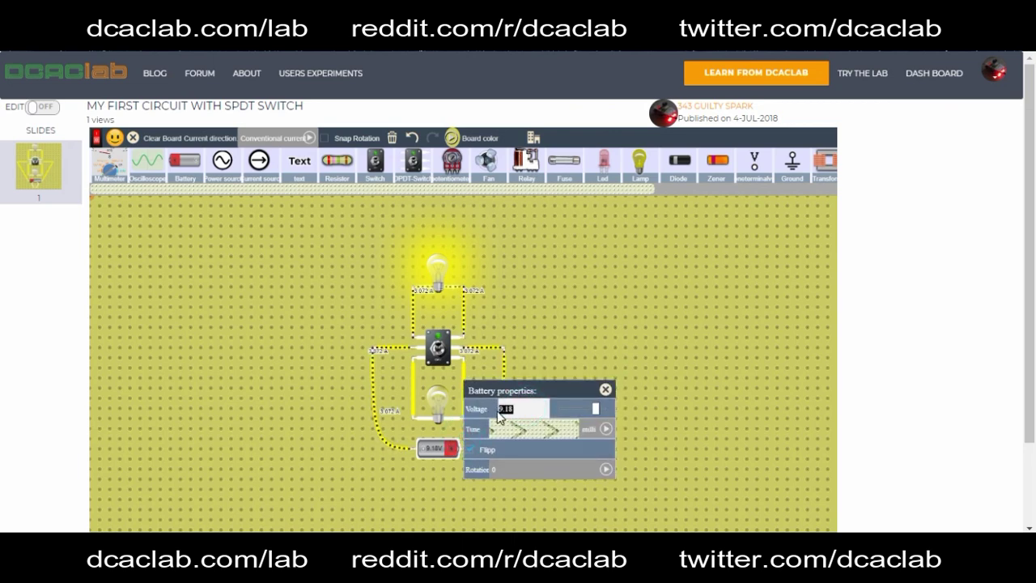
{"action": "type", "text": "19"}
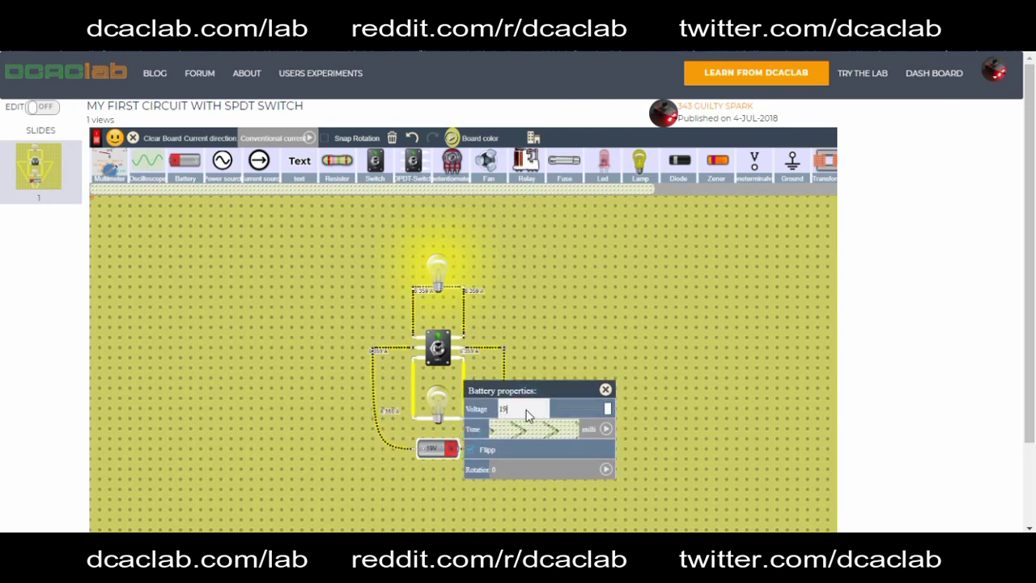
{"action": "left_click_drag", "start_coordinate": [542, 394], "coordinate": [613, 289]}
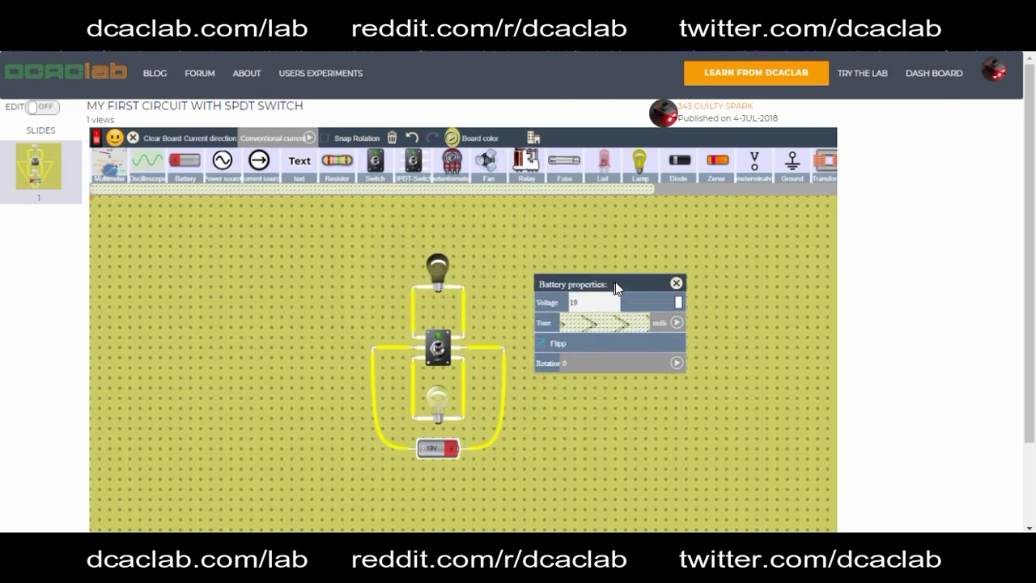
Pull the dark top lamp out and drop a new lamp into the top position
{"action": "left_click", "coordinate": [677, 284]}
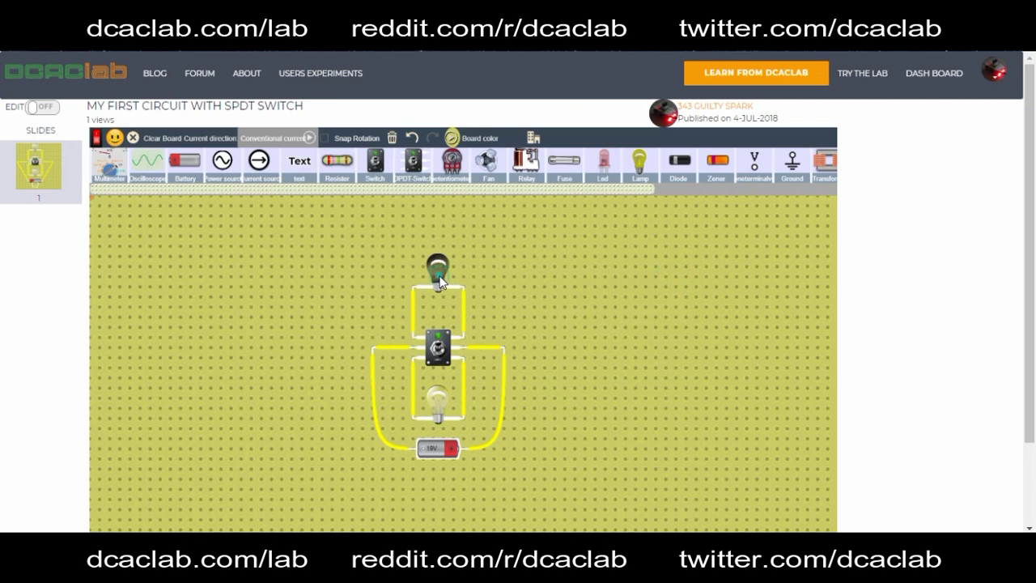
{"action": "left_click_drag", "start_coordinate": [441, 281], "coordinate": [541, 257]}
{"action": "mouse_move", "coordinate": [640, 166]}
{"action": "left_mouse_down"}
{"action": "mouse_move", "coordinate": [577, 243]}
{"action": "mouse_move", "coordinate": [439, 288]}
{"action": "left_mouse_up"}
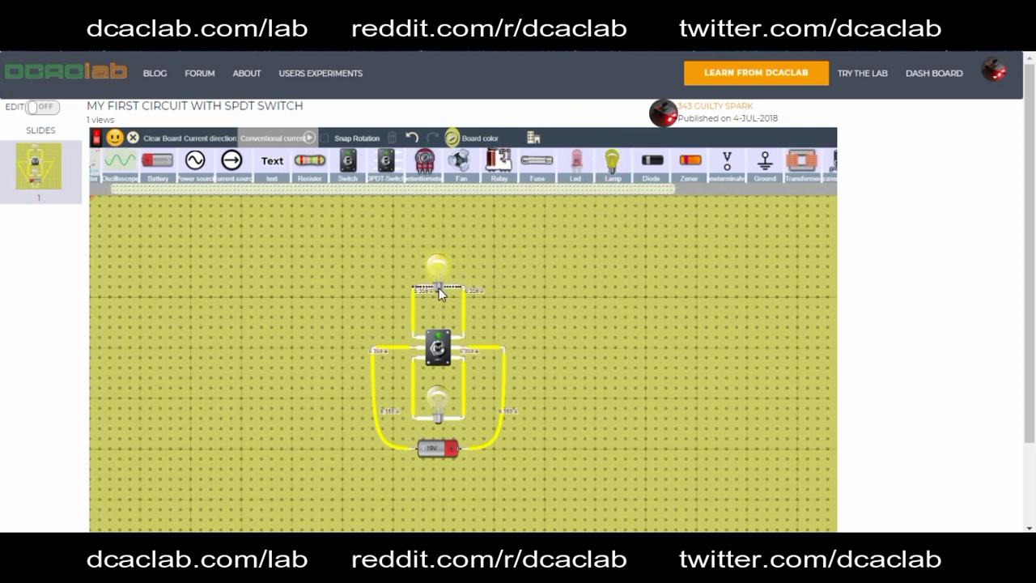
Lower the battery voltage from 19 V to 2 V
{"action": "left_click", "coordinate": [457, 440]}
{"action": "left_click", "coordinate": [526, 411]}
{"action": "left_click_drag", "start_coordinate": [525, 411], "coordinate": [486, 413]}
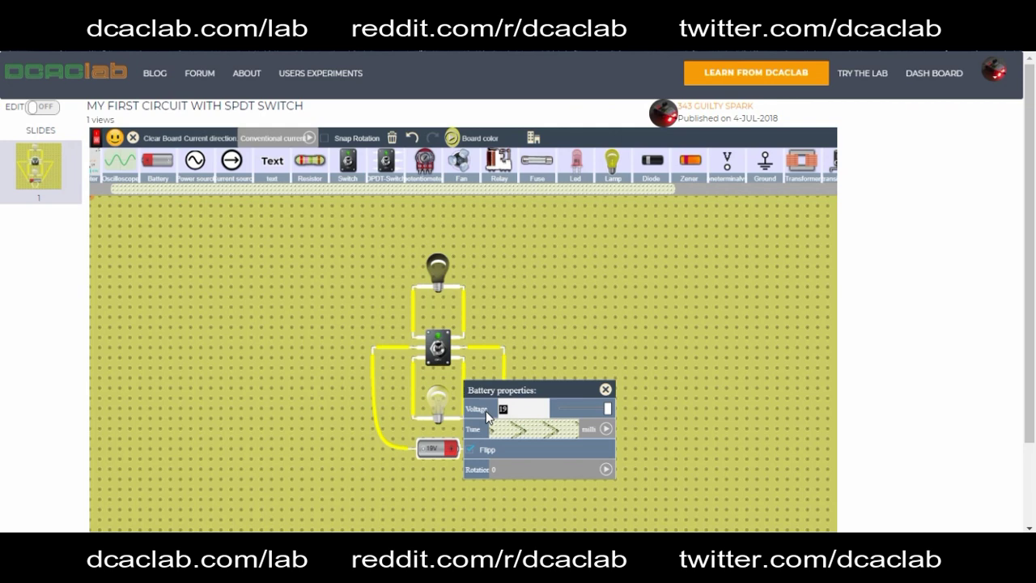
{"action": "type", "text": "2"}
{"action": "left_click", "coordinate": [564, 333]}
Swap in another new top lamp and delete the unused lamp
{"action": "left_click_drag", "start_coordinate": [434, 268], "coordinate": [629, 300]}
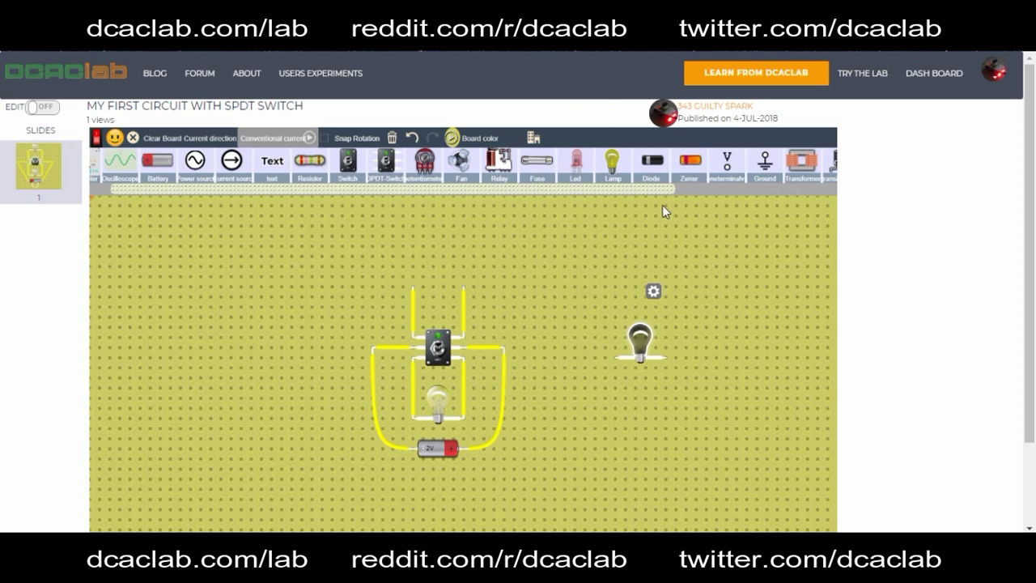
{"action": "mouse_move", "coordinate": [613, 162]}
{"action": "left_mouse_down"}
{"action": "mouse_move", "coordinate": [512, 258]}
{"action": "mouse_move", "coordinate": [435, 281]}
{"action": "left_mouse_up"}
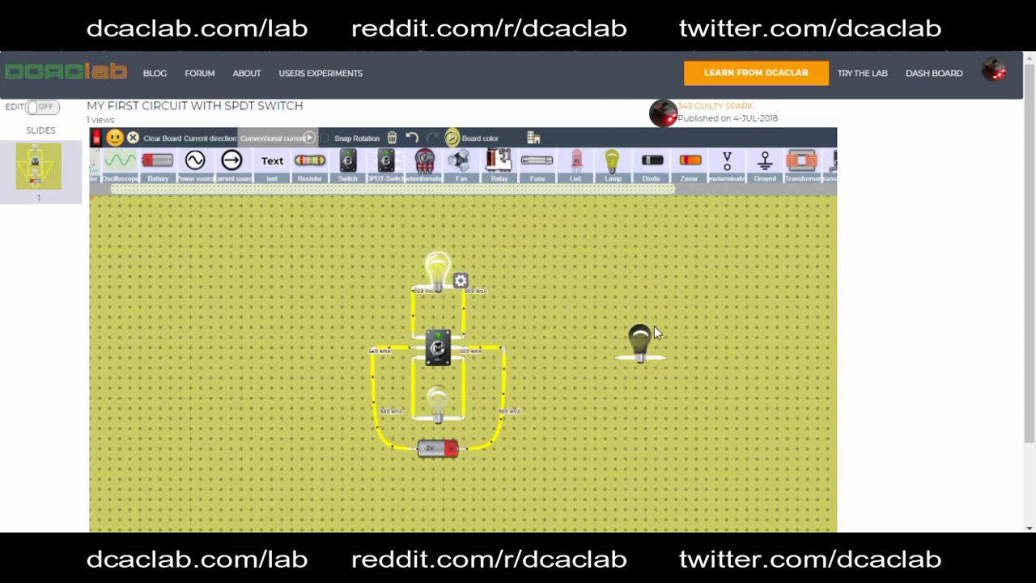
{"action": "left_click_drag", "start_coordinate": [641, 339], "coordinate": [584, 230]}
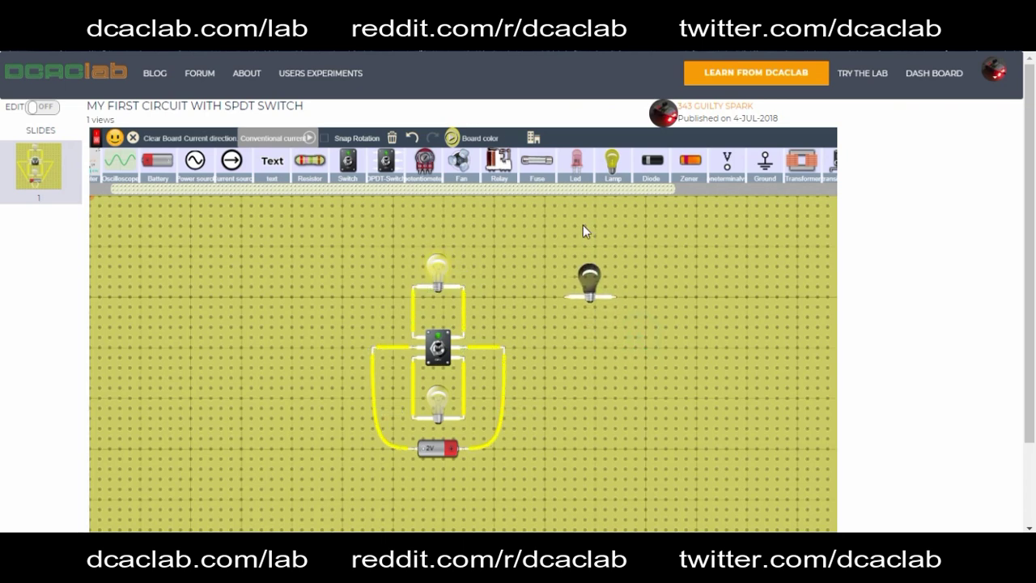
{"action": "key", "text": "Delete"}
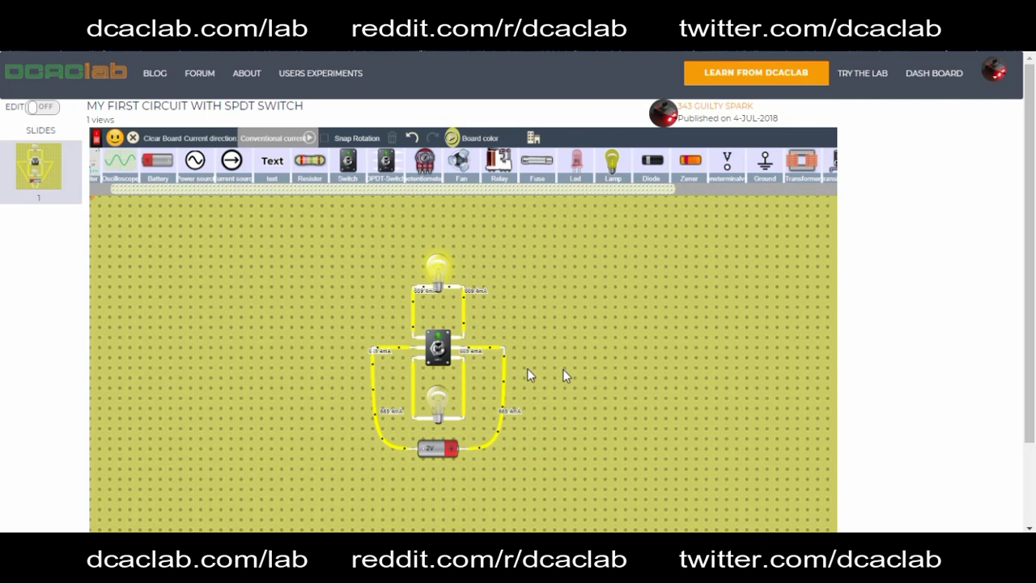
Turn editing ON and leave the circuit marked Public
{"action": "left_click", "coordinate": [40, 108]}
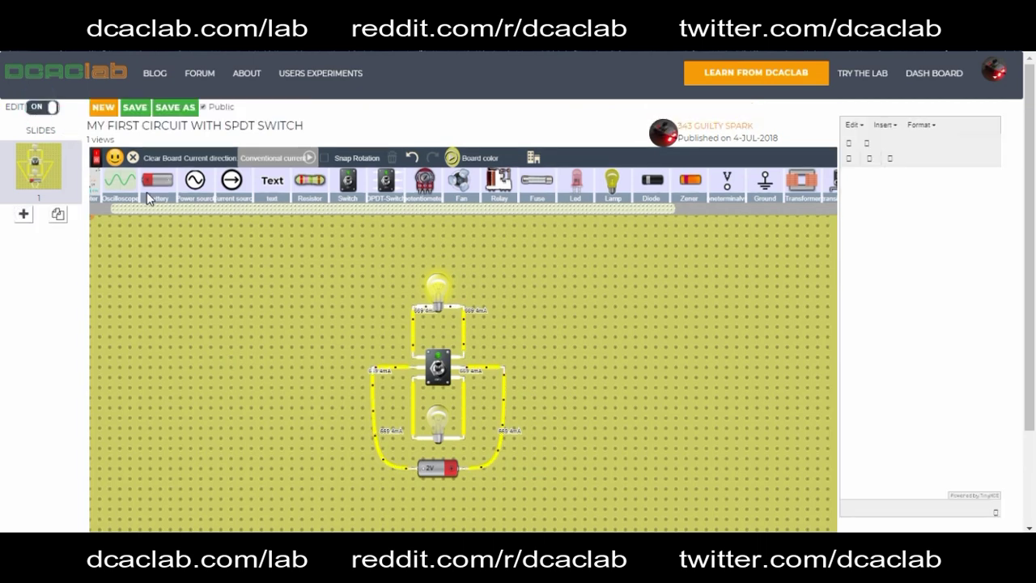
{"action": "left_click", "coordinate": [204, 107]}
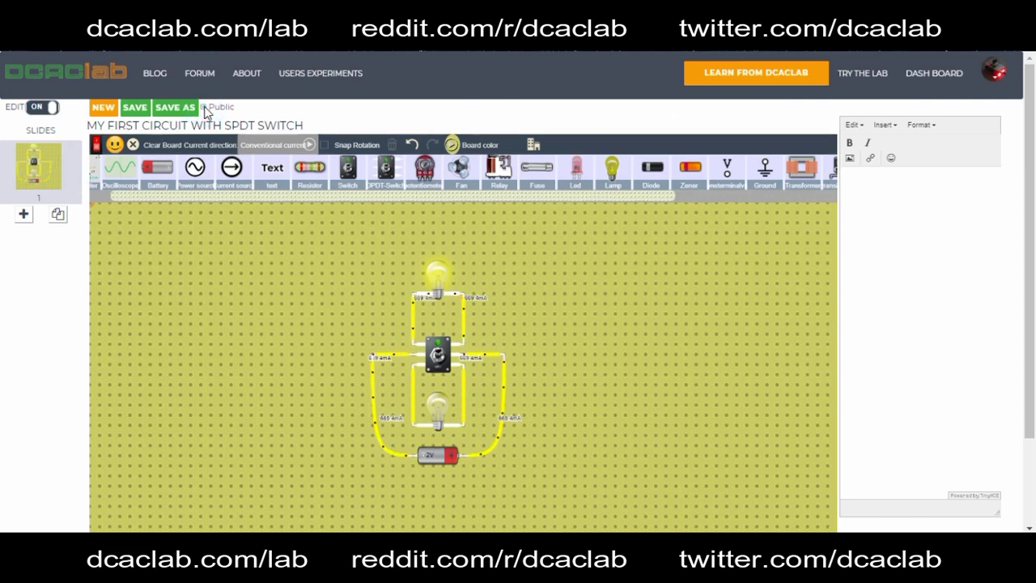
{"action": "left_click", "coordinate": [204, 107]}
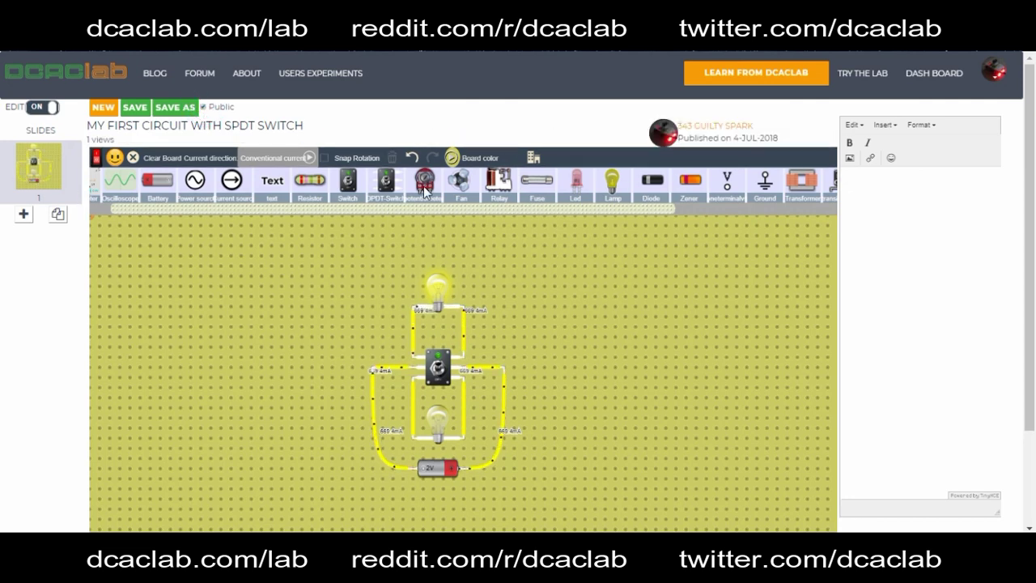
Add a second slide holding a power source and a resistor
{"action": "left_click", "coordinate": [23, 215]}
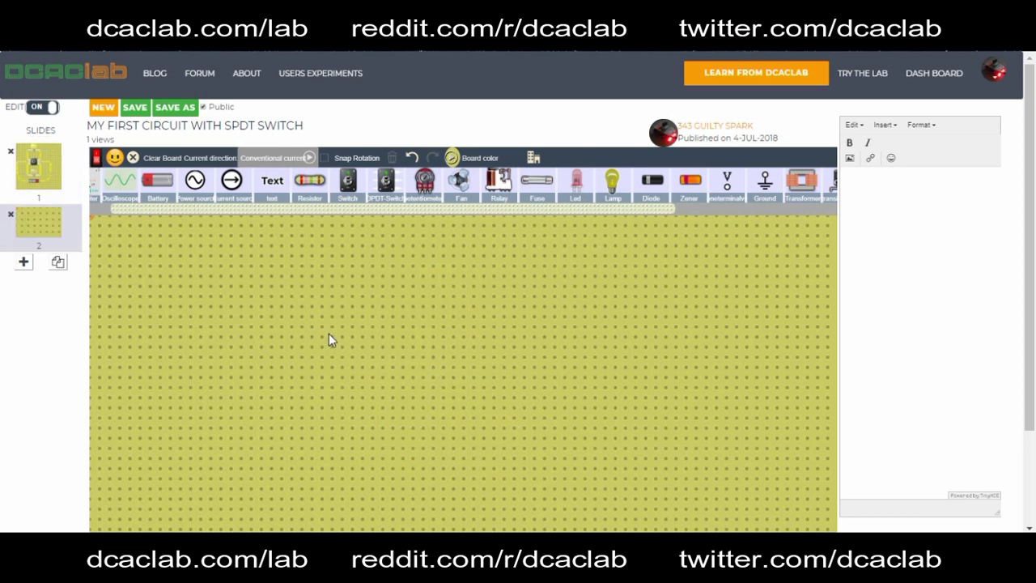
{"action": "left_click_drag", "start_coordinate": [191, 192], "coordinate": [377, 386]}
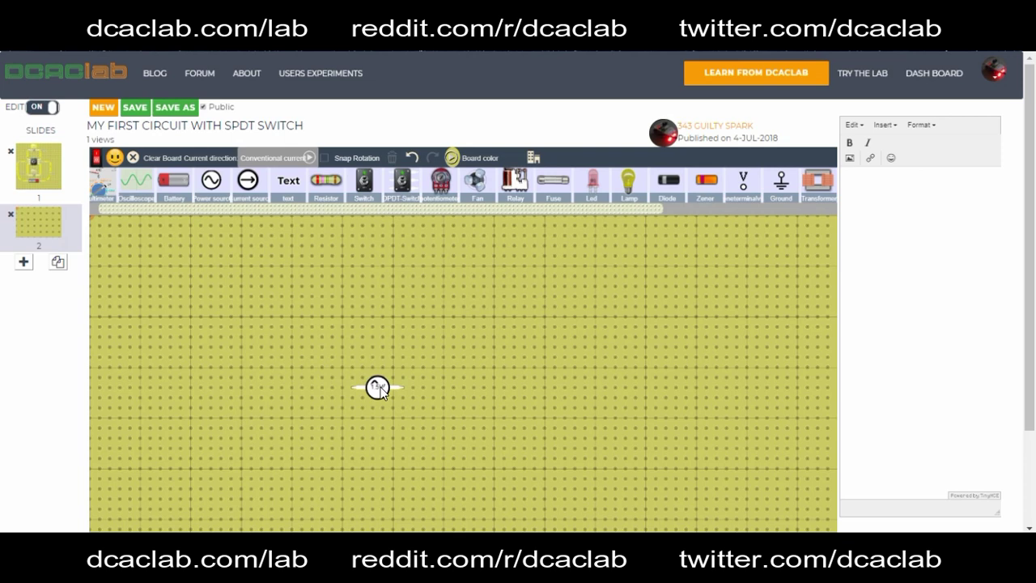
{"action": "mouse_move", "coordinate": [326, 184]}
{"action": "left_mouse_down"}
{"action": "mouse_move", "coordinate": [386, 360]}
{"action": "mouse_move", "coordinate": [381, 354]}
{"action": "mouse_move", "coordinate": [353, 387]}
{"action": "left_mouse_up"}
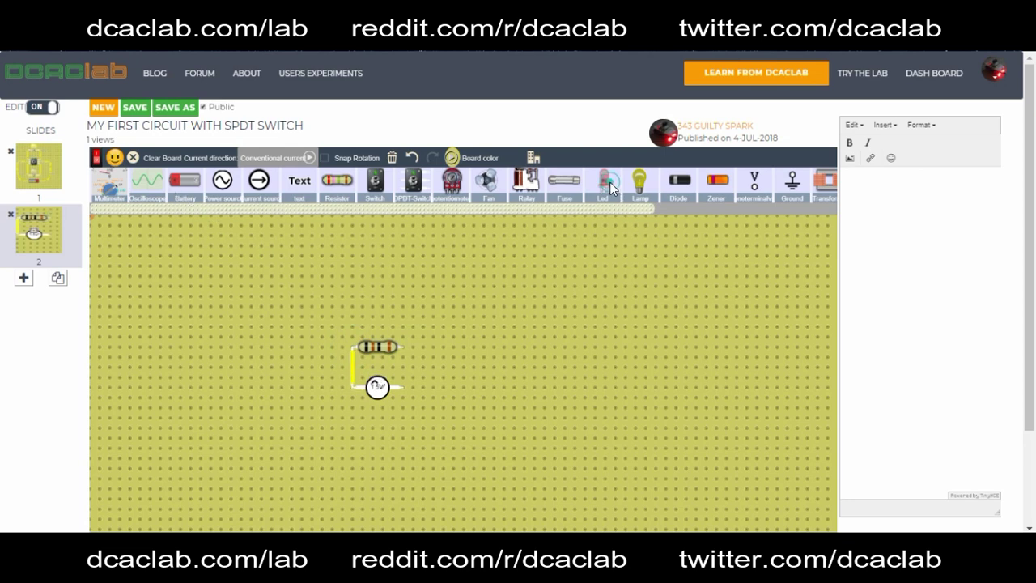
Place an LED, wire it to the power source, and make that wire red
{"action": "mouse_move", "coordinate": [610, 185]}
{"action": "left_mouse_down"}
{"action": "mouse_move", "coordinate": [408, 332]}
{"action": "mouse_move", "coordinate": [409, 323]}
{"action": "left_mouse_up"}
{"action": "left_click_drag", "start_coordinate": [402, 387], "coordinate": [414, 353]}
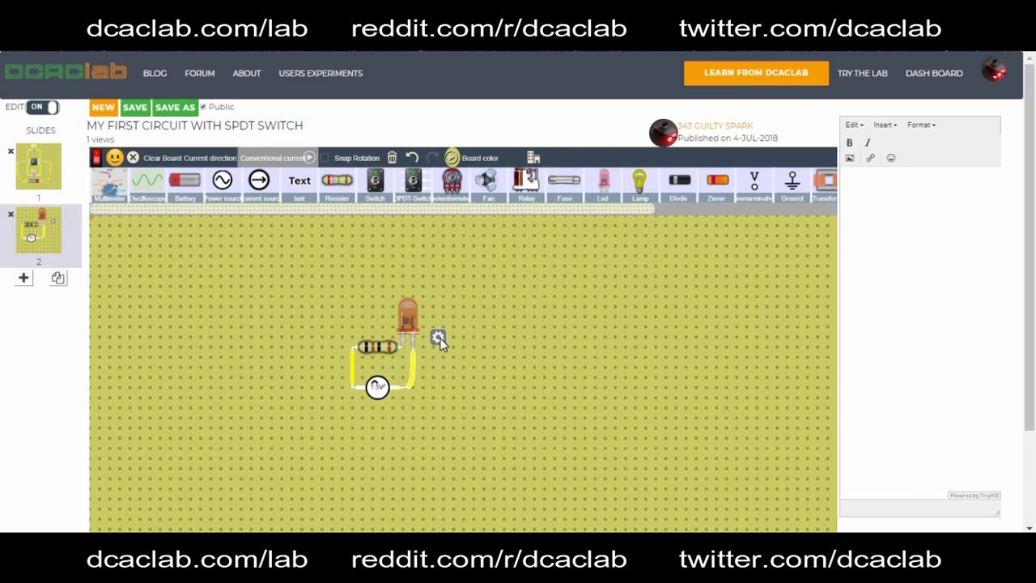
{"action": "left_click", "coordinate": [439, 339]}
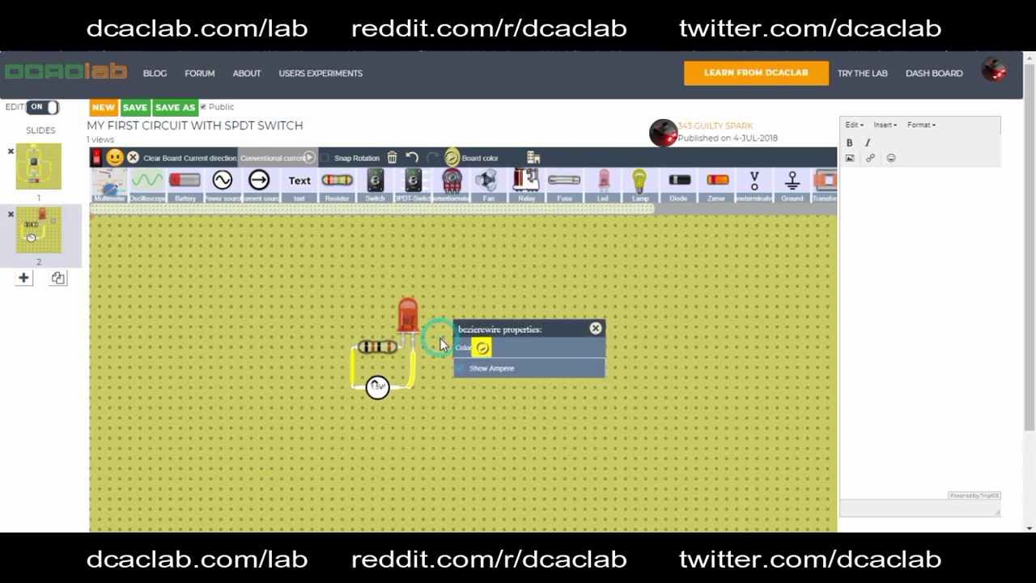
{"action": "left_click", "coordinate": [482, 347]}
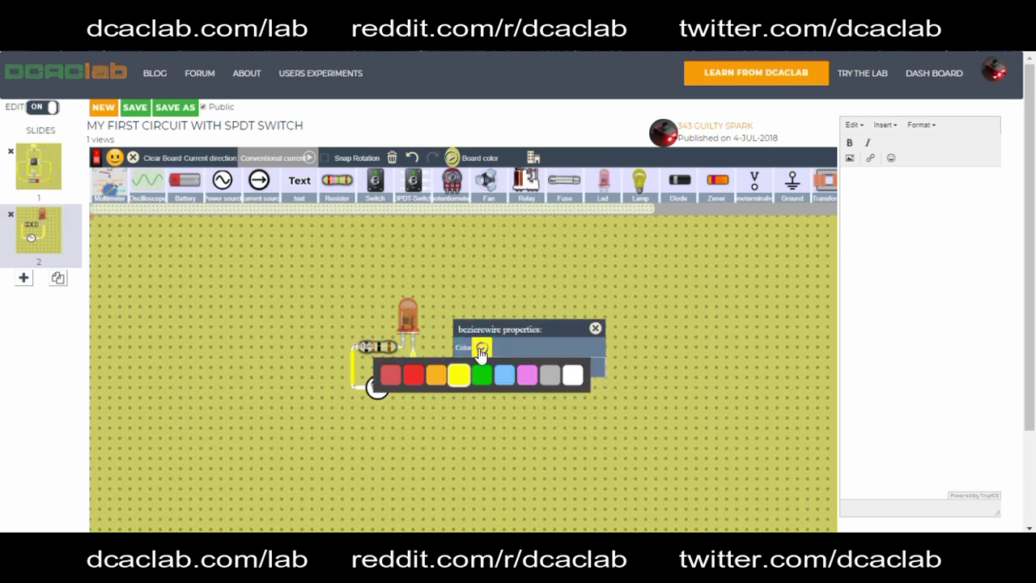
{"action": "left_click", "coordinate": [414, 376]}
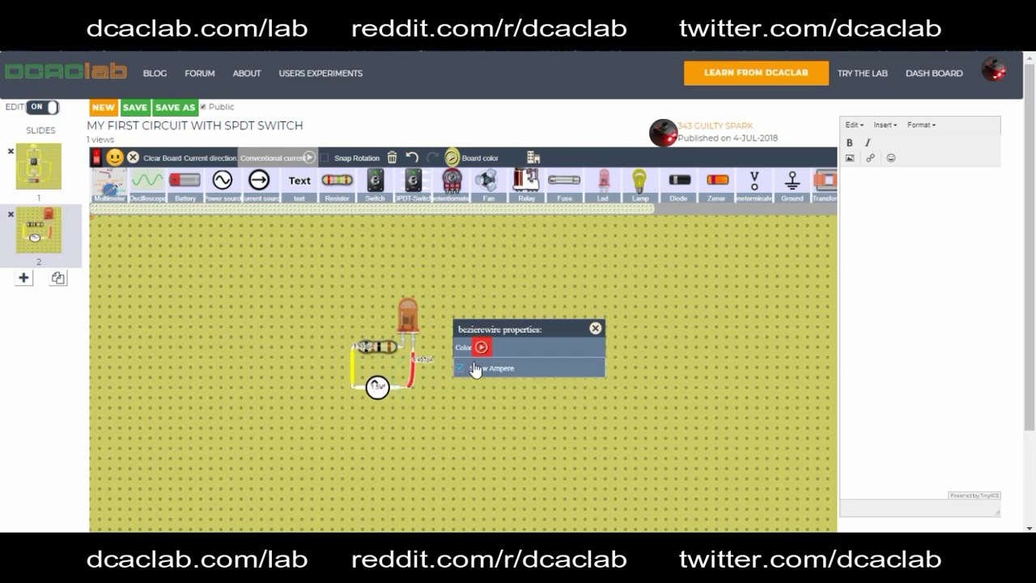
{"action": "left_click", "coordinate": [482, 348]}
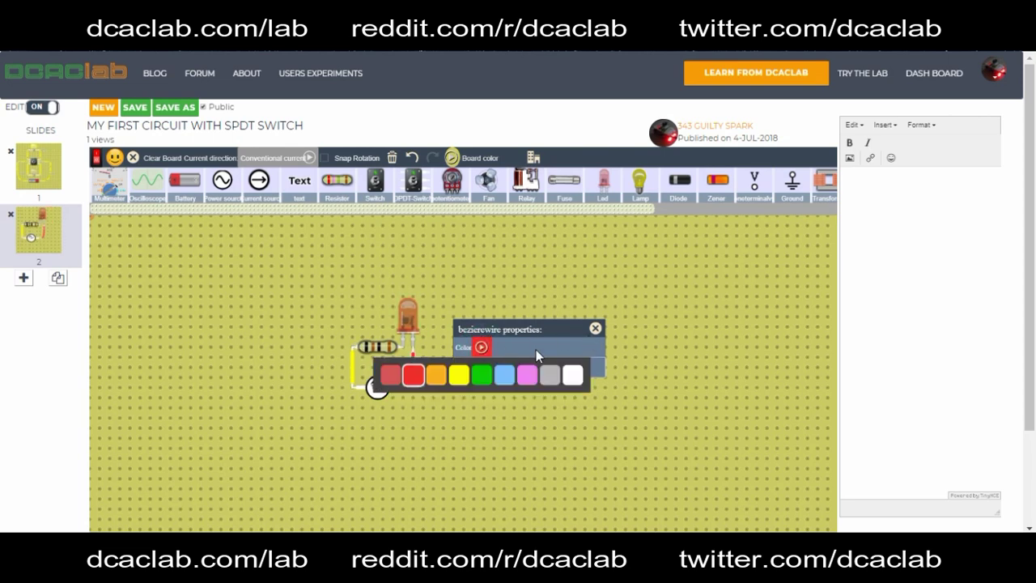
{"action": "left_click", "coordinate": [526, 276]}
{"action": "left_click", "coordinate": [444, 324]}
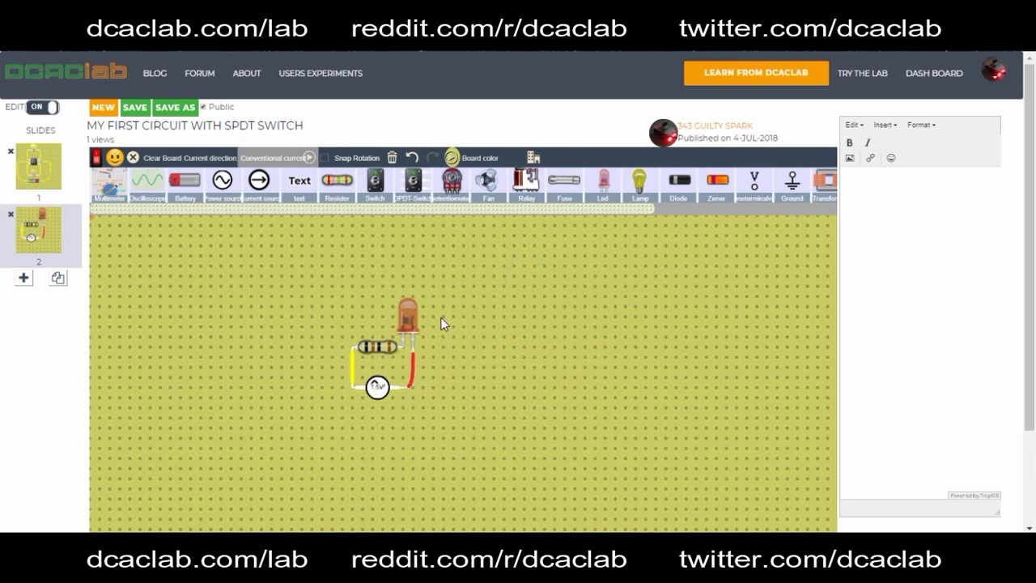
{"action": "left_click", "coordinate": [580, 329]}
Clear and delete the second slide, returning to the first slide's circuit
{"action": "left_click", "coordinate": [146, 163]}
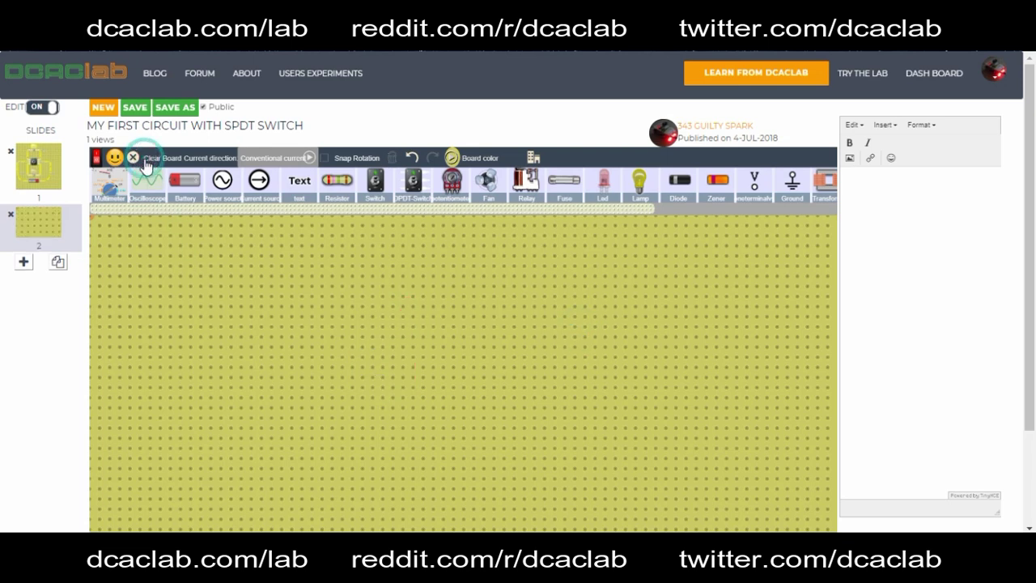
{"action": "left_click", "coordinate": [11, 219]}
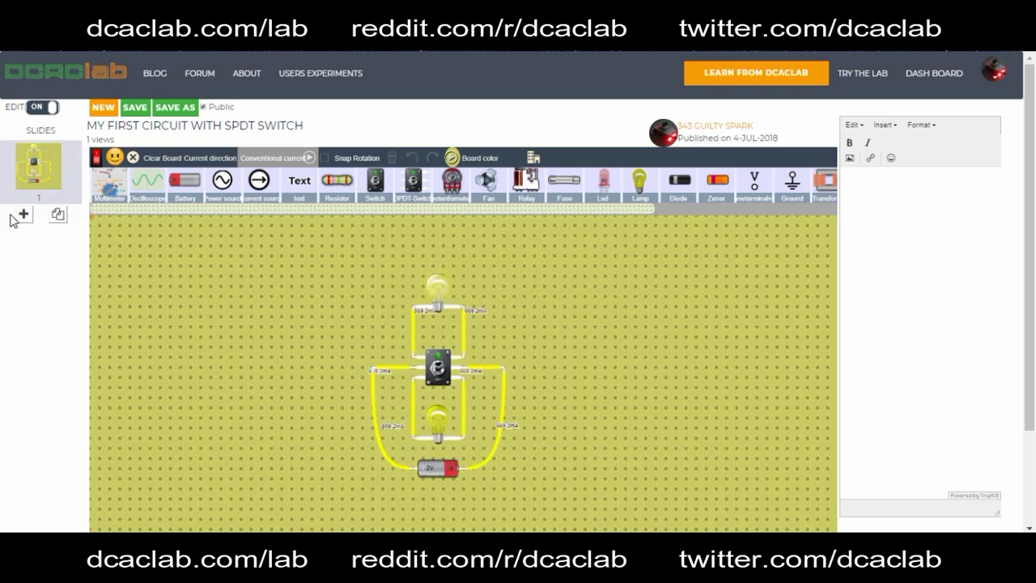
{"action": "left_click", "coordinate": [50, 162]}
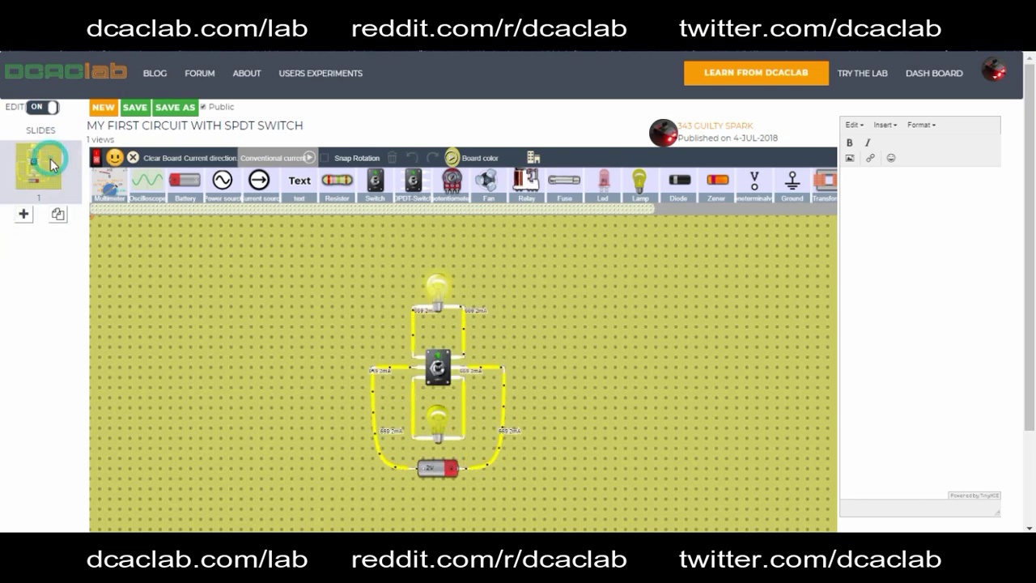
Add the description 'The switch can change/alter the direction of the DC current.'
{"action": "left_click", "coordinate": [651, 316]}
{"action": "left_click", "coordinate": [895, 191]}
{"action": "type", "text": "The switch can change/alter the direction"}
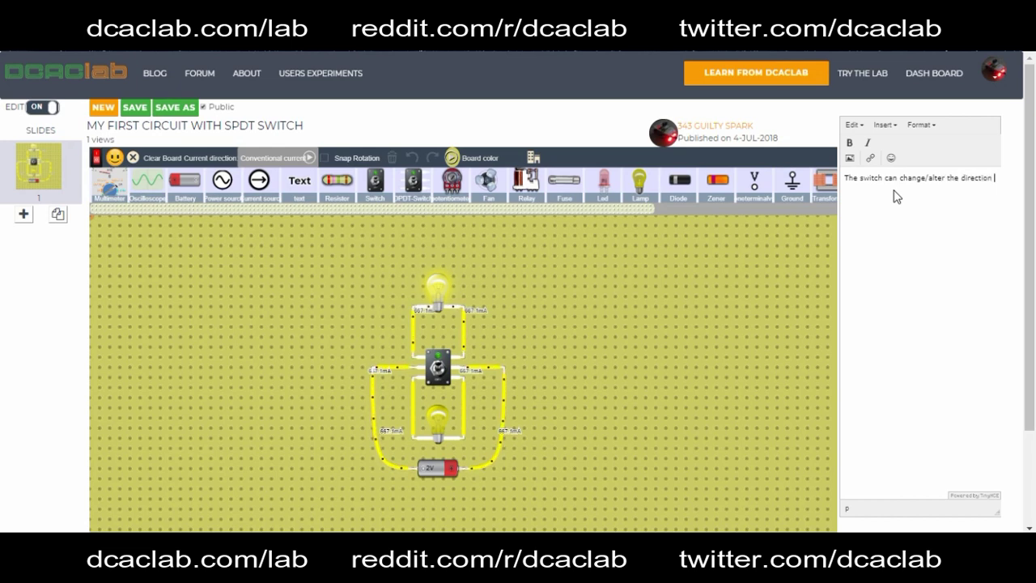
{"action": "type", "text": "of the DC current."}
Save the SPDT switch circuit under its existing name, skipping the Save As prompt
{"action": "left_click", "coordinate": [180, 112]}
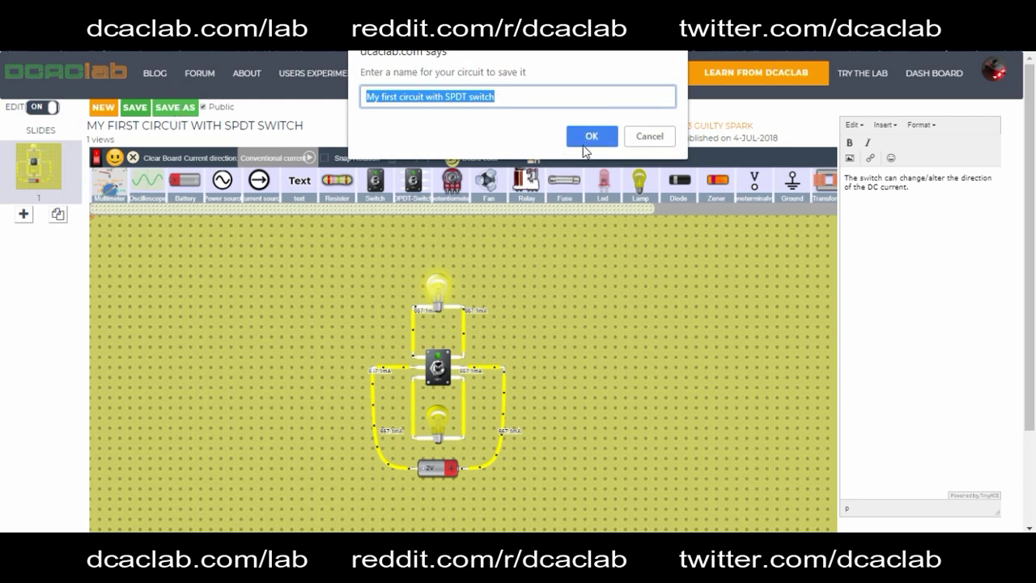
{"action": "left_click", "coordinate": [649, 139]}
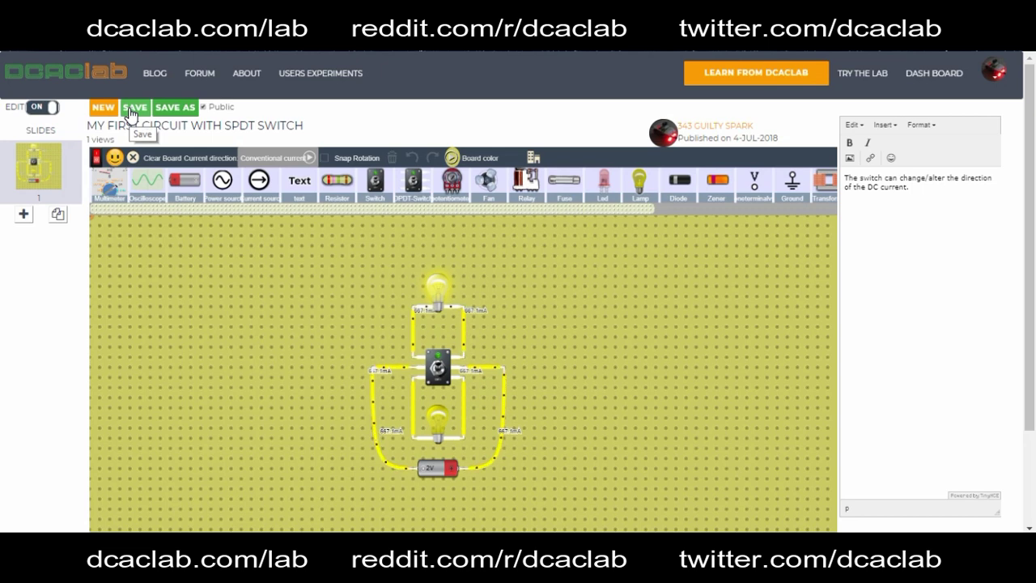
{"action": "left_click", "coordinate": [130, 112]}
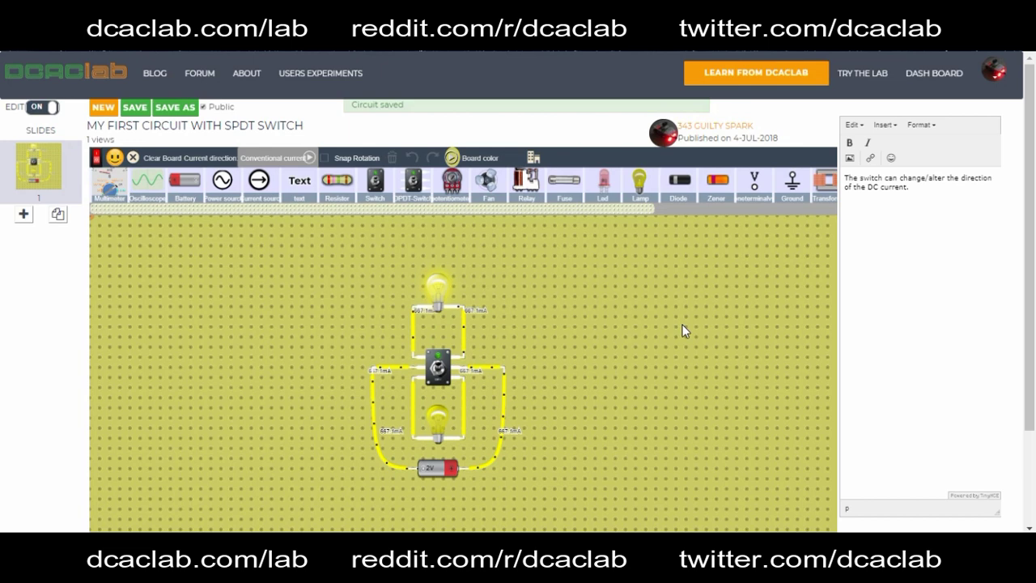
{"action": "left_click", "coordinate": [715, 343]}
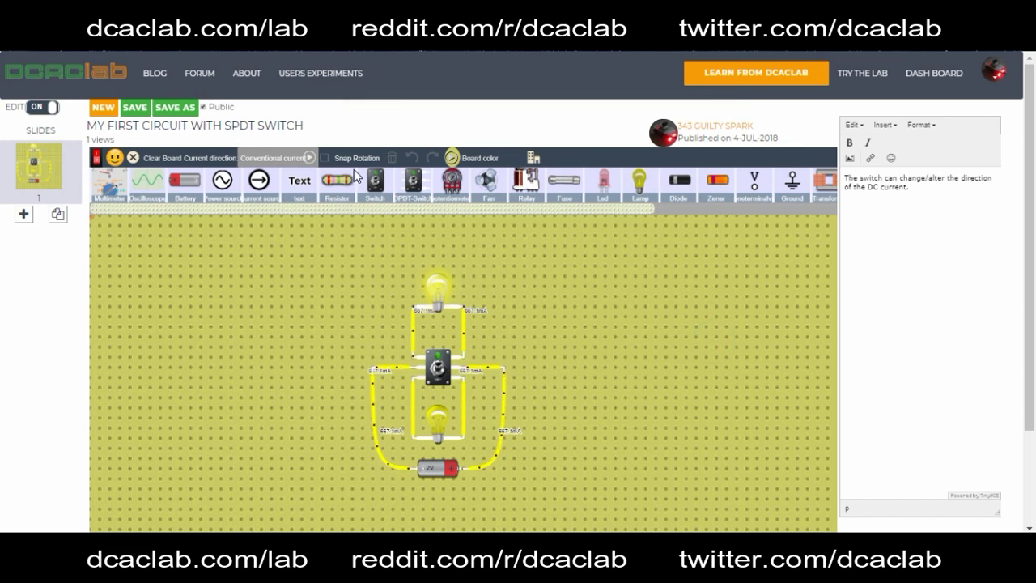
{"action": "right_click", "coordinate": [343, 75]}
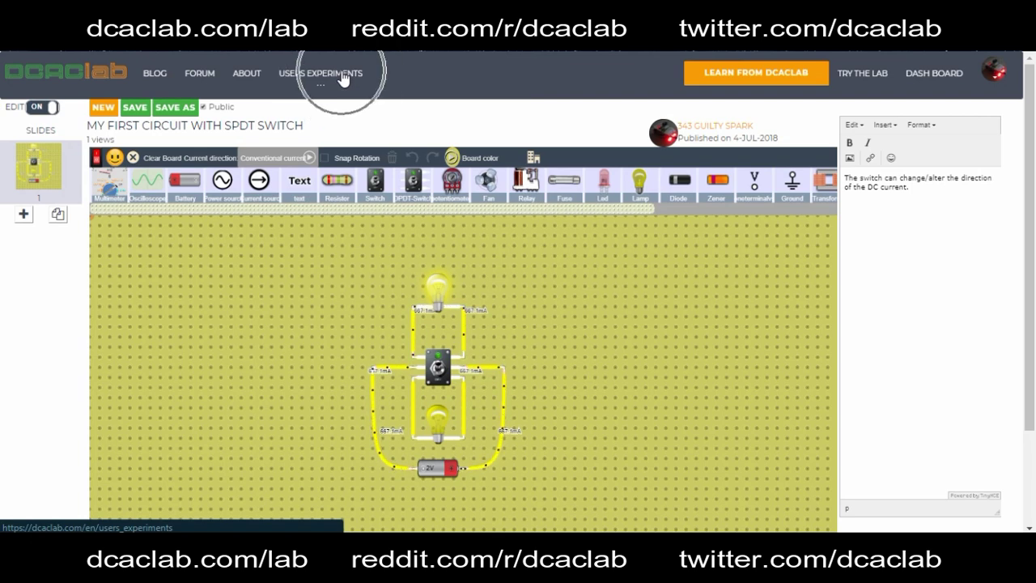
Open Users Circuits in a new tab and check the SPDT circuit tops the list
{"action": "left_click", "coordinate": [378, 84]}
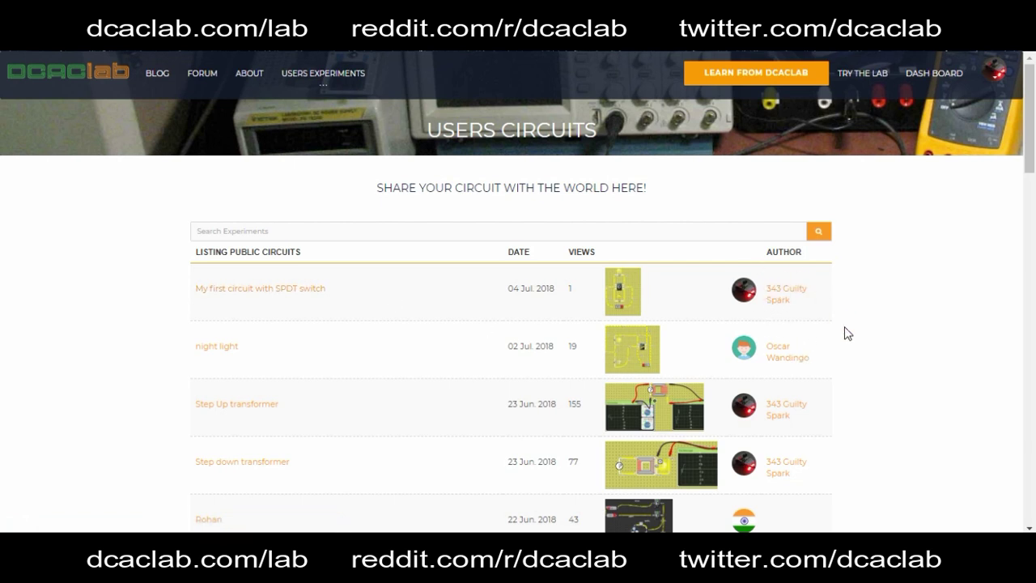
{"action": "scroll", "coordinate": [846, 331], "scroll_direction": "down", "scroll_amount": 2}
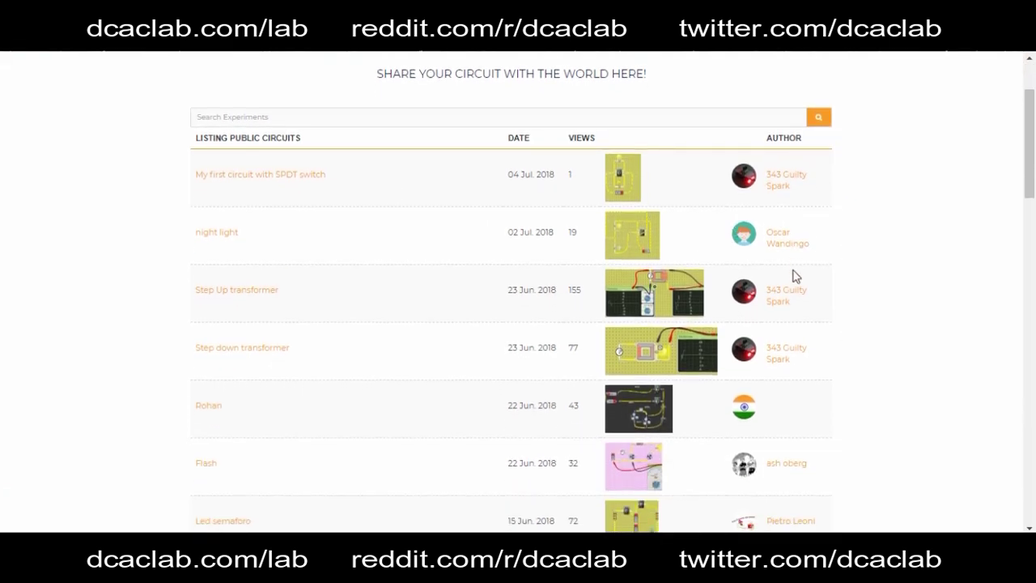
{"action": "scroll", "coordinate": [898, 360], "scroll_direction": "up", "scroll_amount": 2}
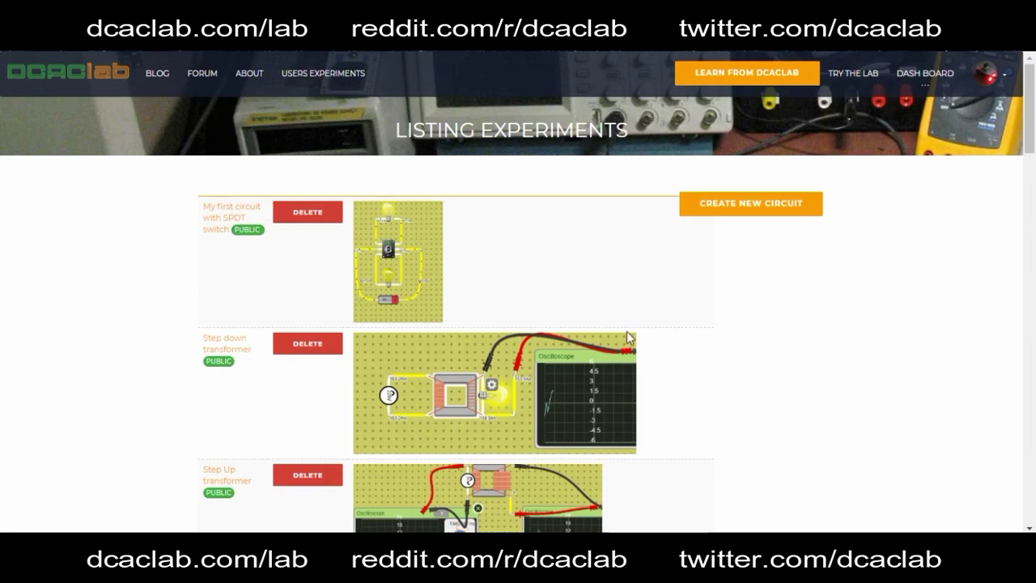
Scroll through the dashboard's Listing Experiments and open the account menu
{"action": "scroll", "coordinate": [628, 334], "scroll_direction": "down", "scroll_amount": 2}
{"action": "scroll", "coordinate": [627, 335], "scroll_direction": "down", "scroll_amount": 4}
{"action": "scroll", "coordinate": [628, 334], "scroll_direction": "down", "scroll_amount": 5}
{"action": "scroll", "coordinate": [627, 331], "scroll_direction": "down", "scroll_amount": 5}
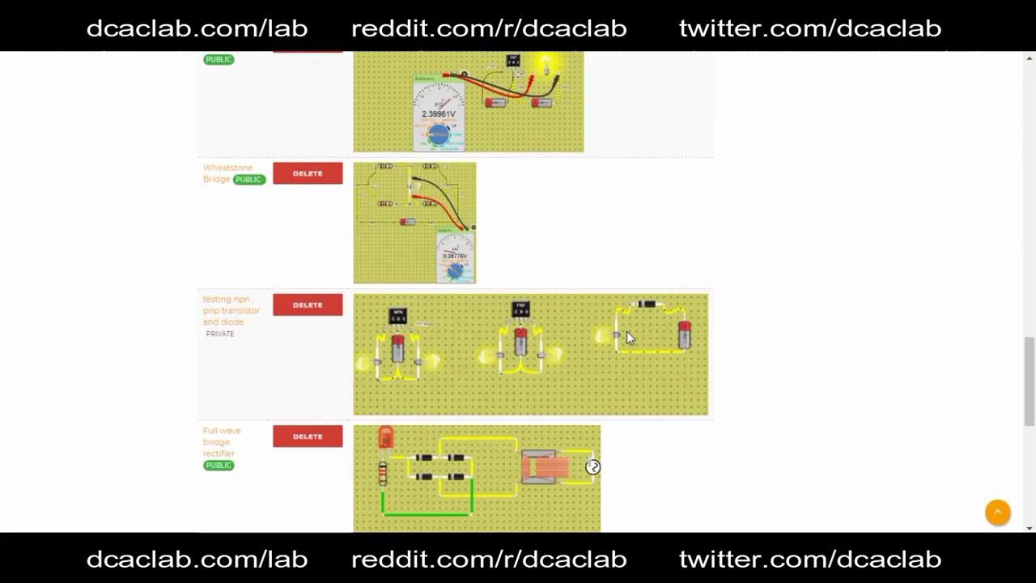
{"action": "scroll", "coordinate": [627, 332], "scroll_direction": "down", "scroll_amount": 5}
{"action": "scroll", "coordinate": [628, 334], "scroll_direction": "up", "scroll_amount": 3}
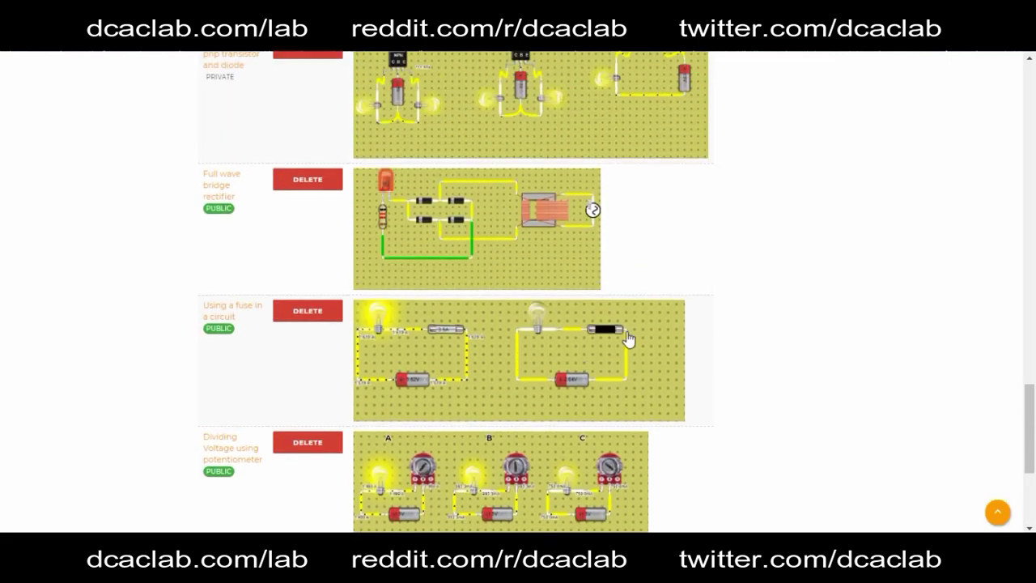
{"action": "scroll", "coordinate": [626, 337], "scroll_direction": "up", "scroll_amount": 10}
{"action": "scroll", "coordinate": [624, 340], "scroll_direction": "up", "scroll_amount": 10}
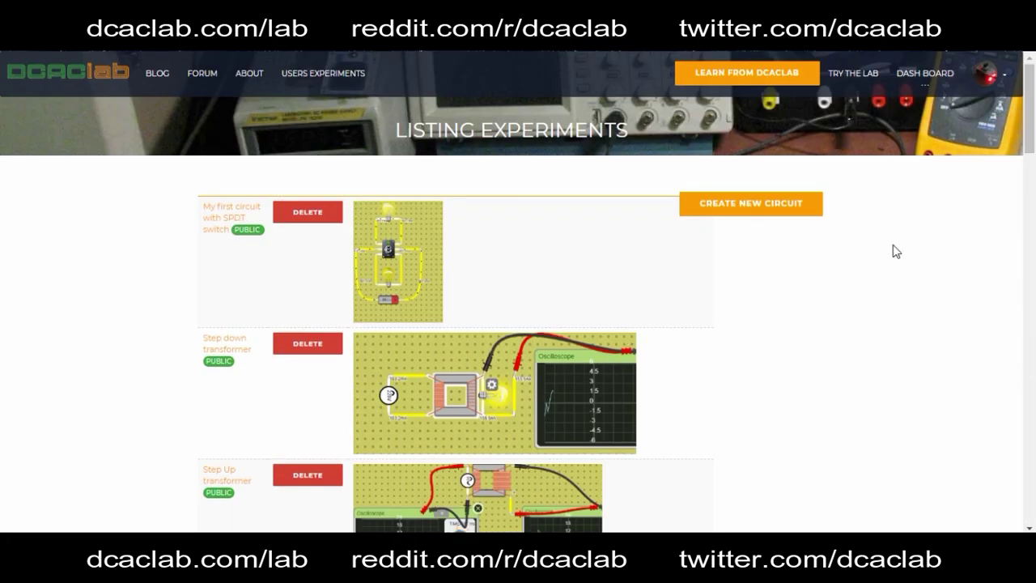
{"action": "left_click", "coordinate": [989, 85]}
Open the author's lessons page and highlight ABOUT ME and the total lesson views
{"action": "left_click", "coordinate": [204, 215]}
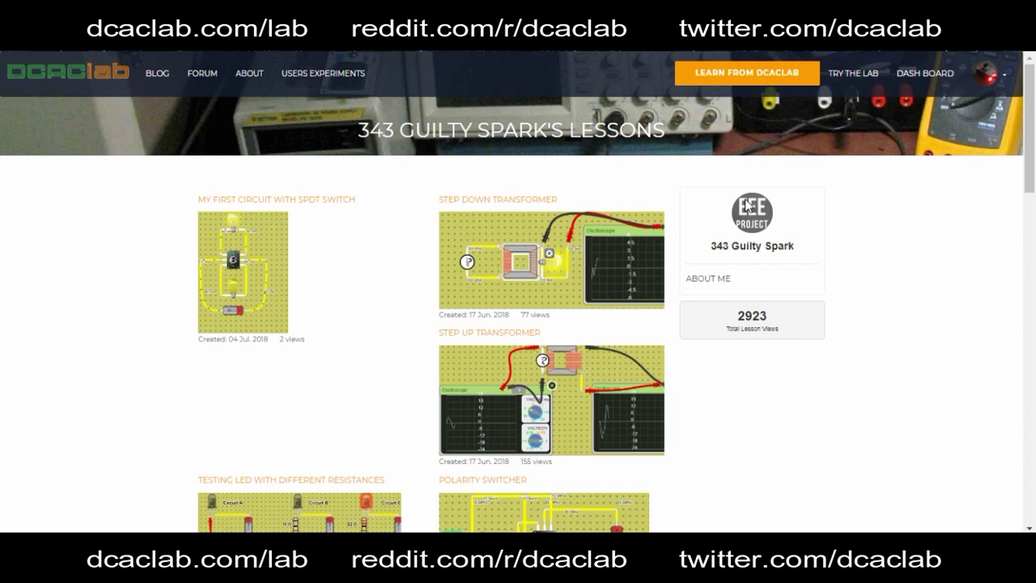
{"action": "triple_click", "coordinate": [691, 279]}
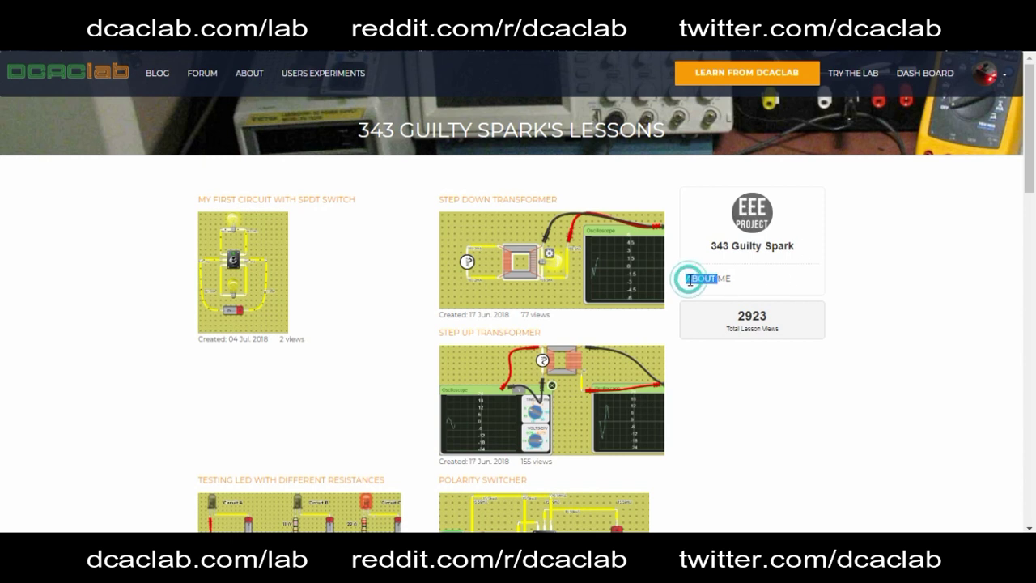
{"action": "left_click_drag", "start_coordinate": [770, 362], "coordinate": [745, 358]}
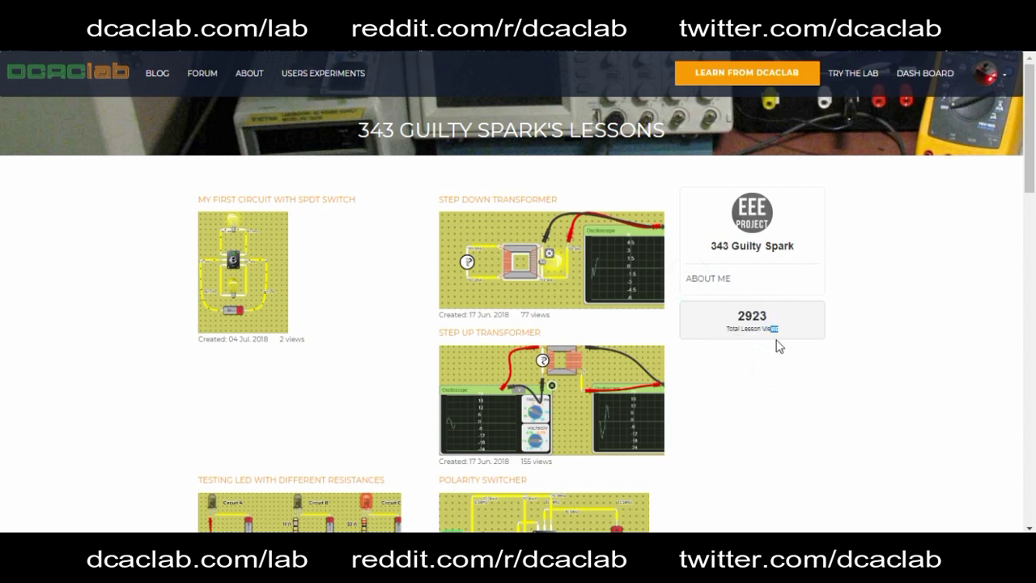
{"action": "left_click", "coordinate": [745, 344]}
Highlight the SPDT circuit's 2 views and the 239 views count further down
{"action": "left_click_drag", "start_coordinate": [281, 340], "coordinate": [309, 347]}
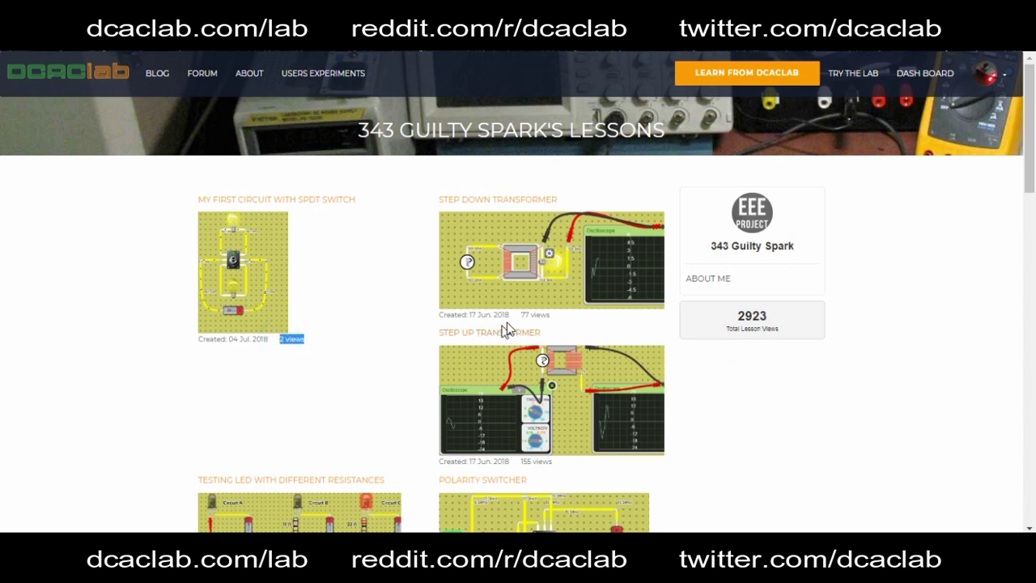
{"action": "left_click_drag", "start_coordinate": [522, 314], "coordinate": [550, 315]}
{"action": "scroll", "coordinate": [548, 324], "scroll_direction": "down", "scroll_amount": 2}
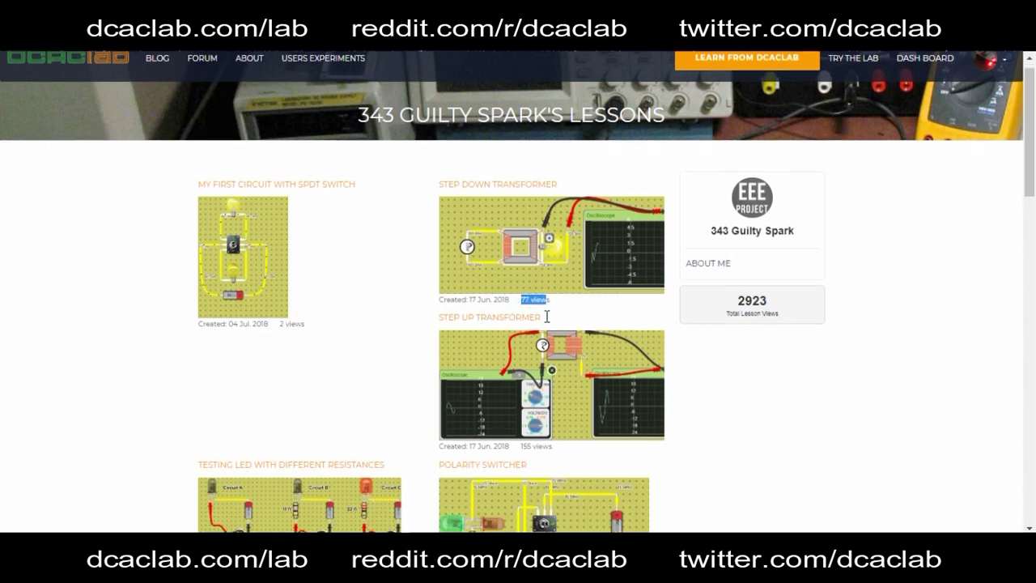
{"action": "scroll", "coordinate": [548, 324], "scroll_direction": "down", "scroll_amount": 1}
{"action": "scroll", "coordinate": [548, 323], "scroll_direction": "down", "scroll_amount": 1}
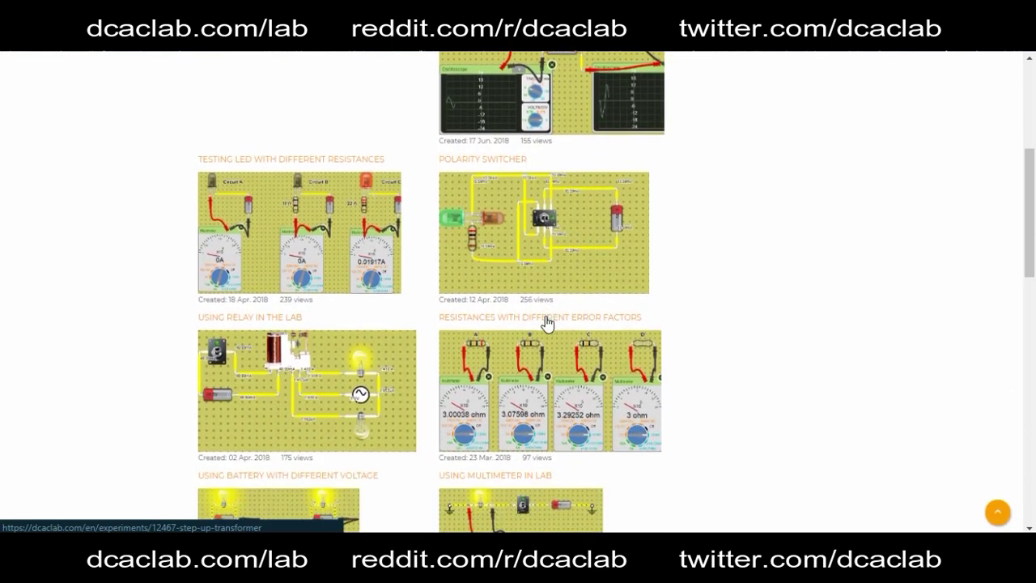
{"action": "left_click", "coordinate": [279, 298]}
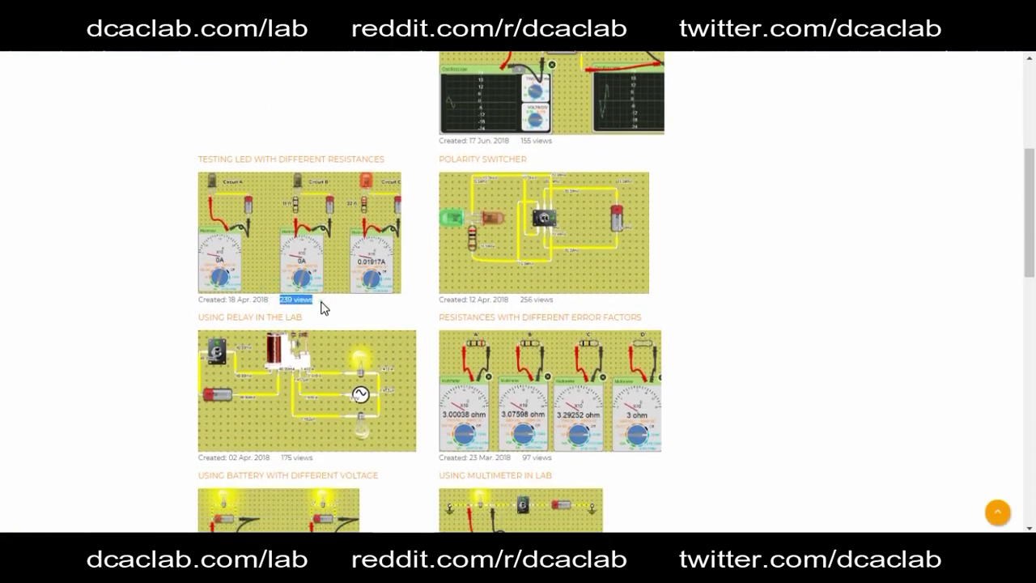
{"action": "scroll", "coordinate": [751, 321], "scroll_direction": "up", "scroll_amount": 4}
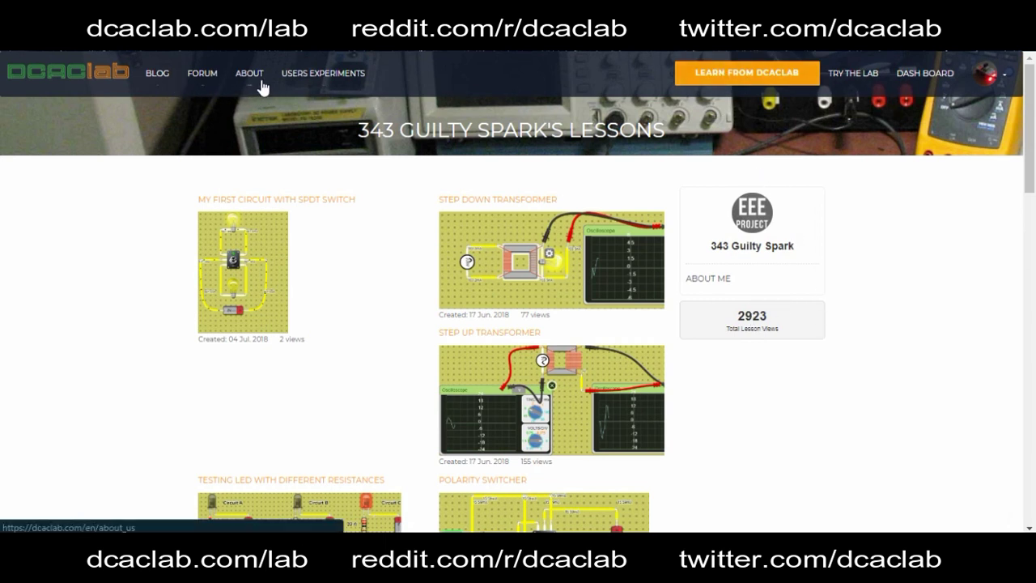
Open the About introduction page and try the newsletter email field
{"action": "left_click", "coordinate": [92, 79]}
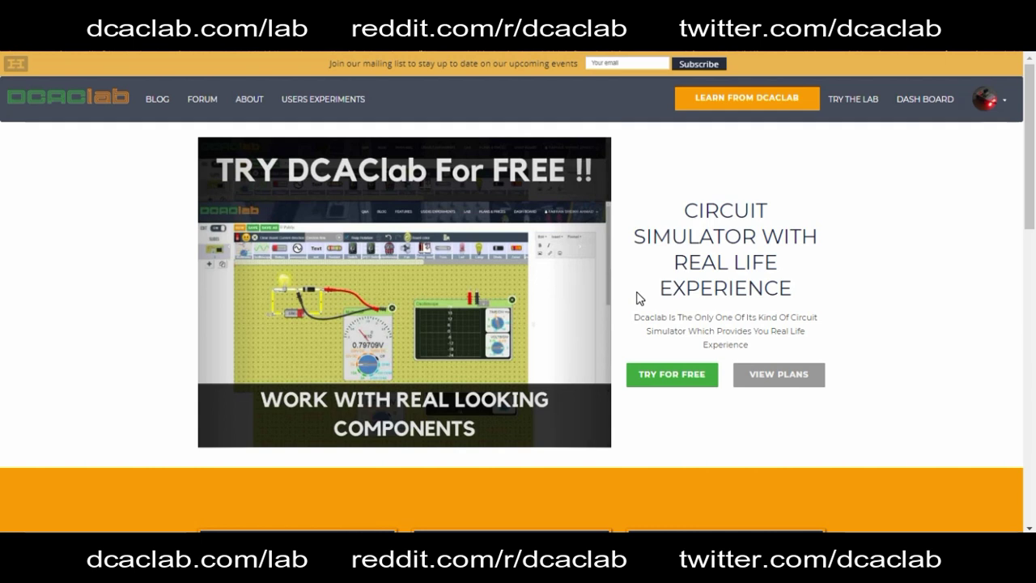
{"action": "left_click", "coordinate": [620, 65]}
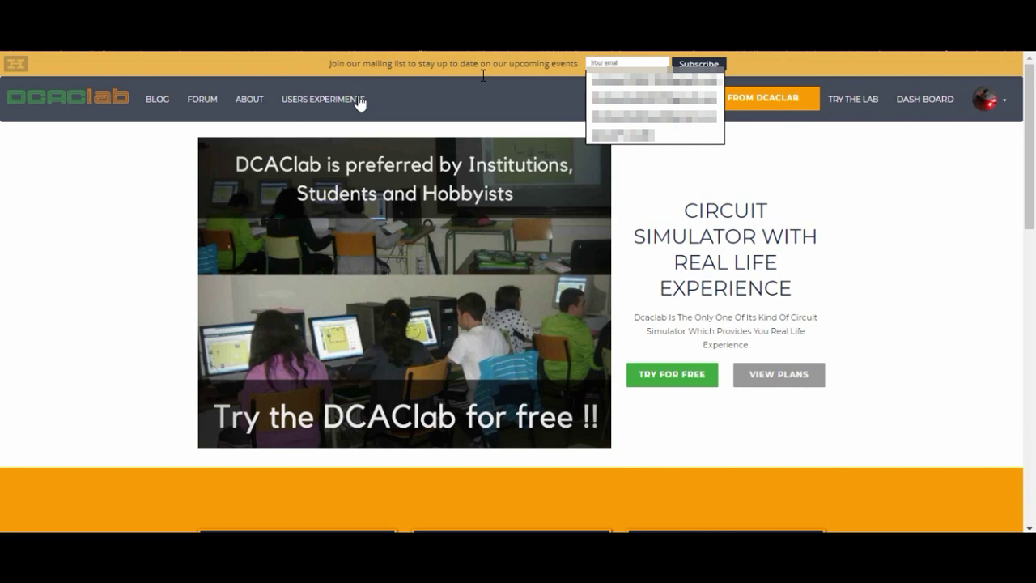
{"action": "left_click", "coordinate": [123, 200]}
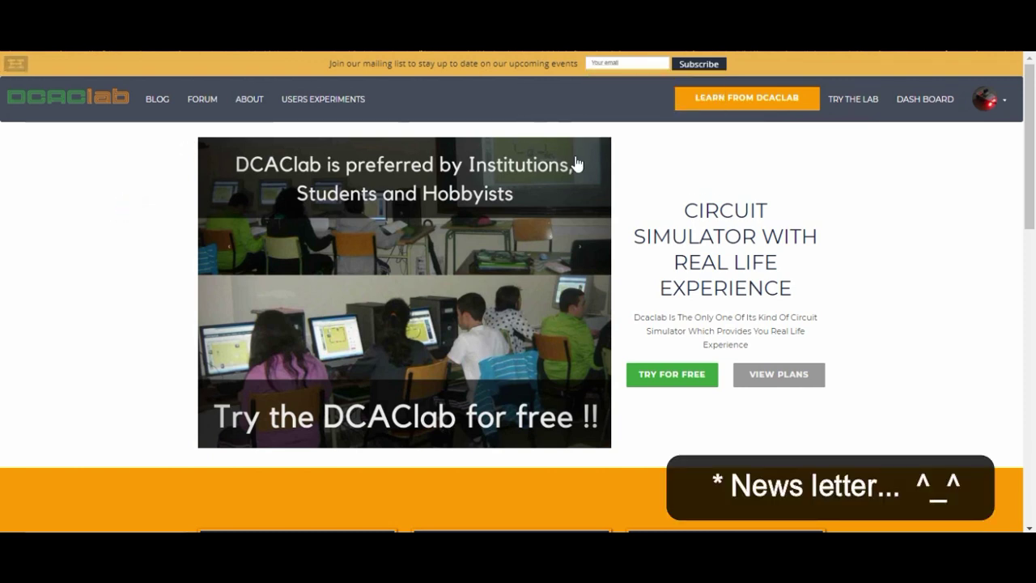